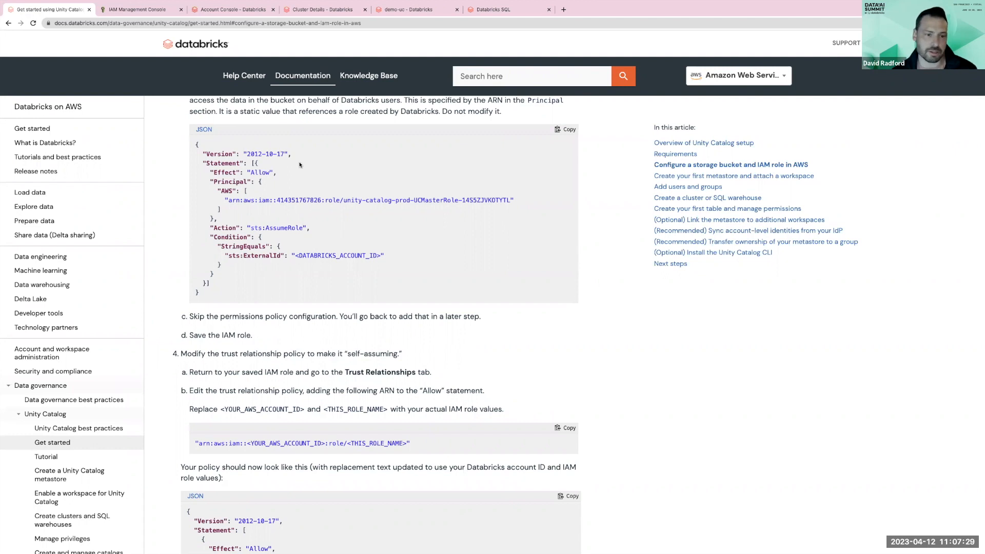
- Read through the documentation's trust relationship and IAM policy JSON examples for the Unity Catalog storage role
{"action": "scroll", "coordinate": [256, 164], "scroll_direction": "up", "scroll_amount": 1}
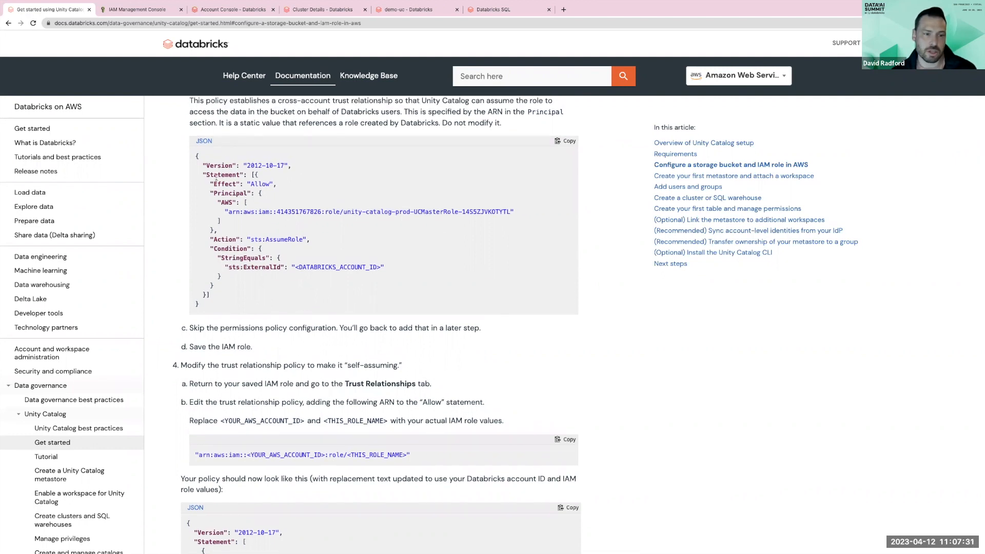
{"action": "scroll", "coordinate": [185, 162], "scroll_direction": "up", "scroll_amount": 2}
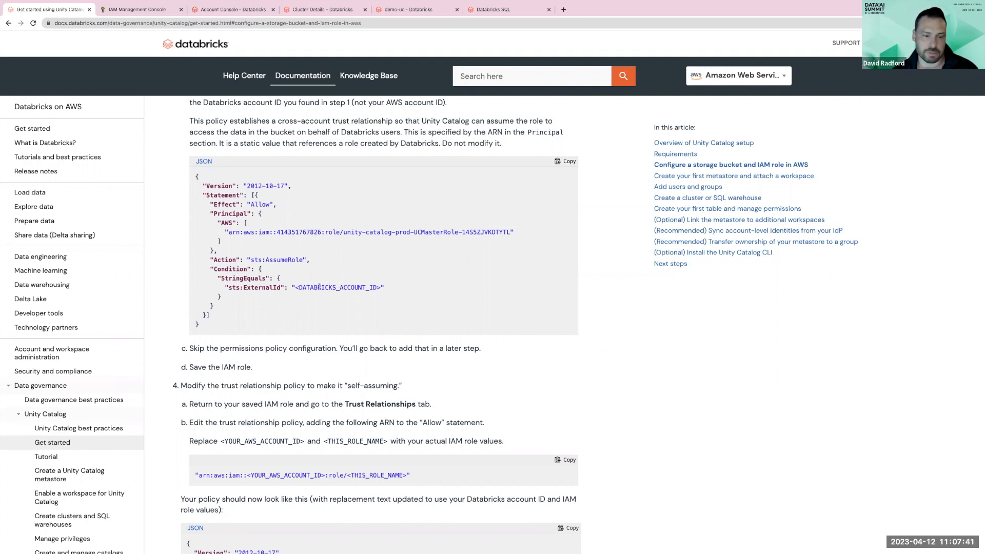
{"action": "scroll", "coordinate": [320, 288], "scroll_direction": "down", "scroll_amount": 1}
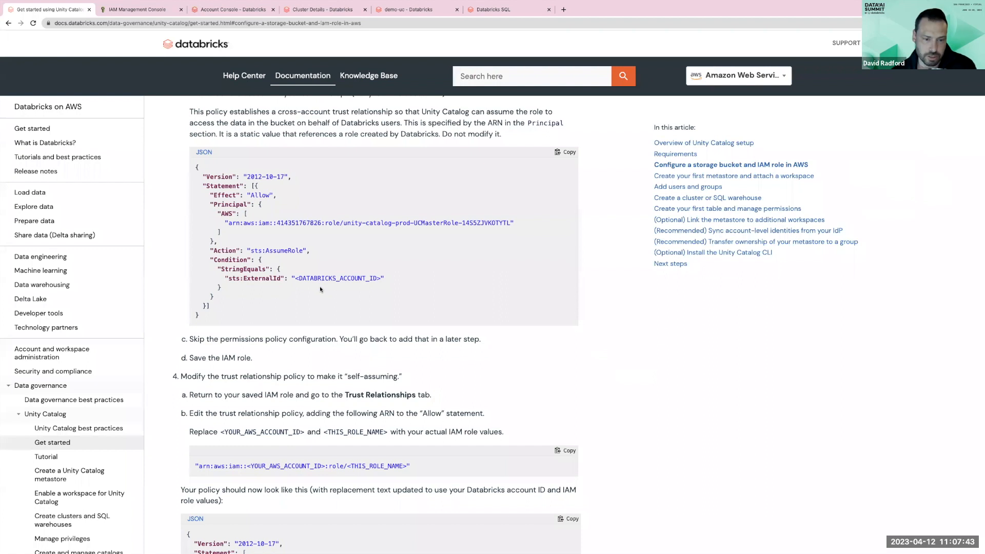
{"action": "scroll", "coordinate": [320, 288], "scroll_direction": "down", "scroll_amount": 1}
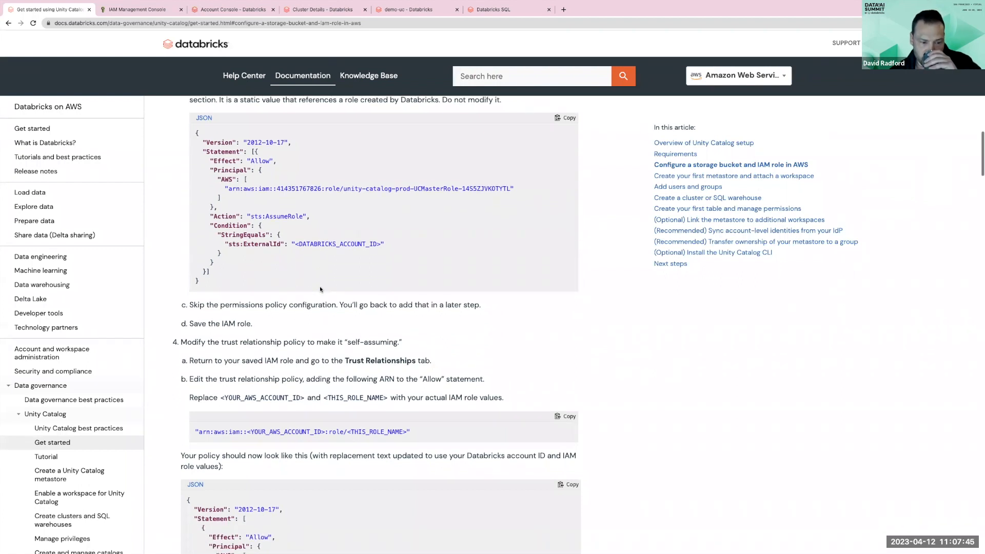
{"action": "scroll", "coordinate": [320, 289], "scroll_direction": "down", "scroll_amount": 5}
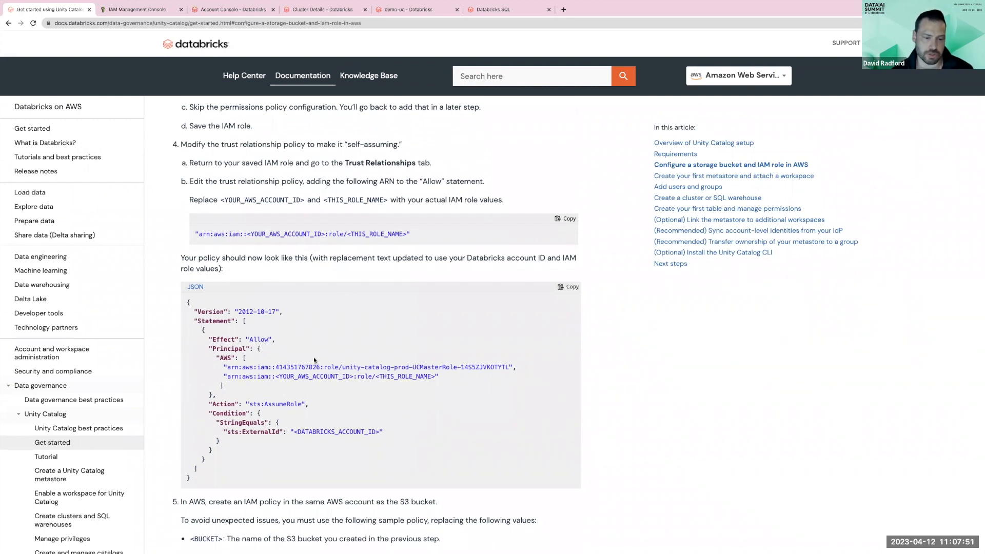
{"action": "scroll", "coordinate": [308, 354], "scroll_direction": "down", "scroll_amount": 1}
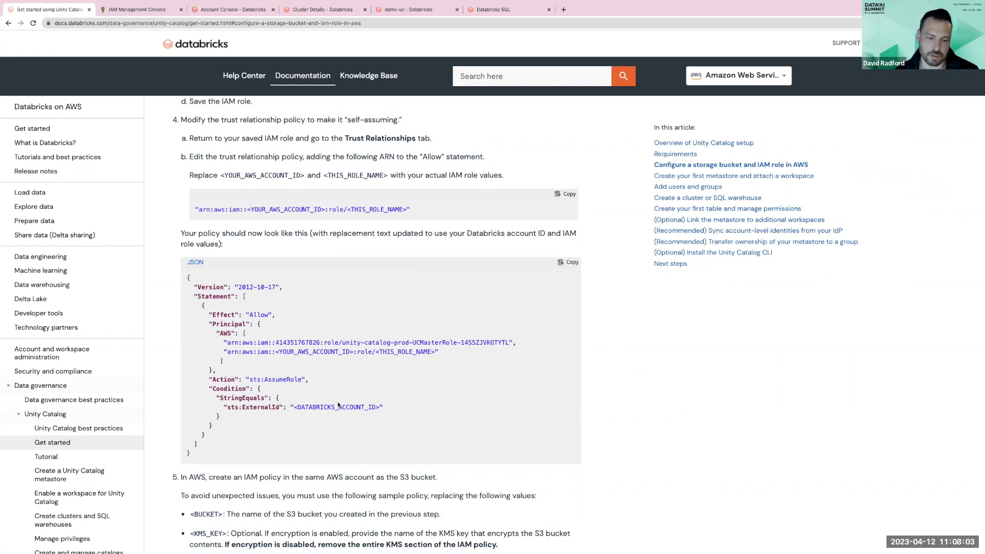
{"action": "scroll", "coordinate": [337, 405], "scroll_direction": "down", "scroll_amount": 3}
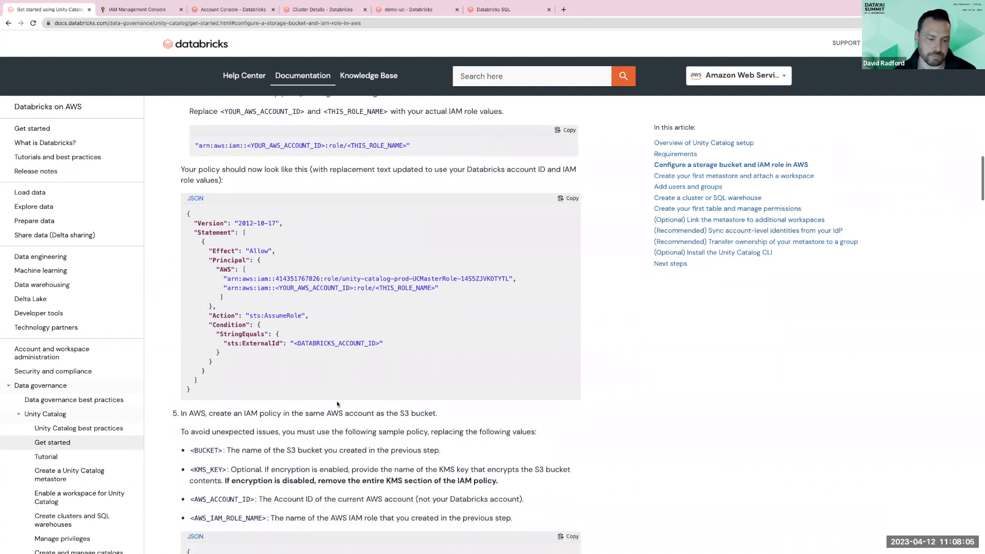
{"action": "scroll", "coordinate": [337, 403], "scroll_direction": "down", "scroll_amount": 3}
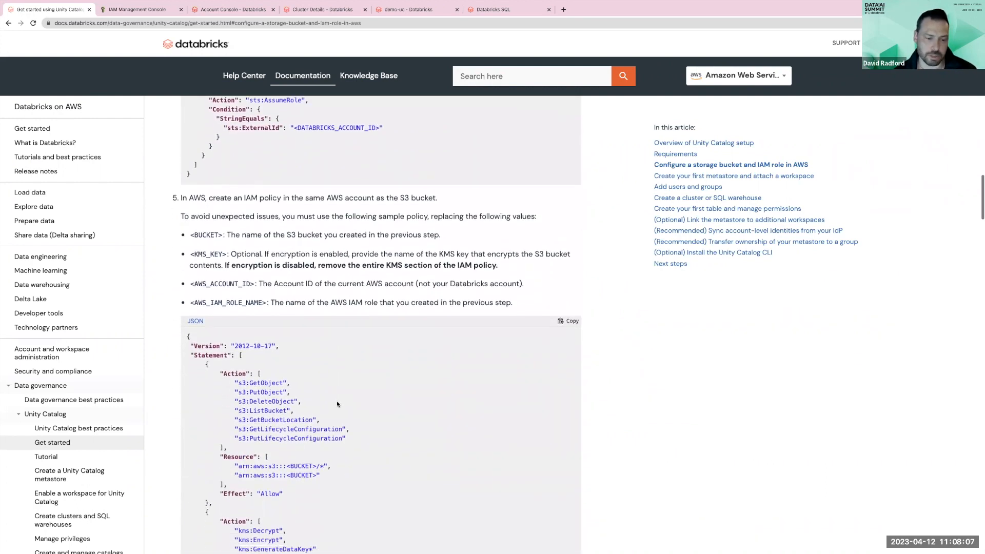
{"action": "scroll", "coordinate": [337, 403], "scroll_direction": "down", "scroll_amount": 2}
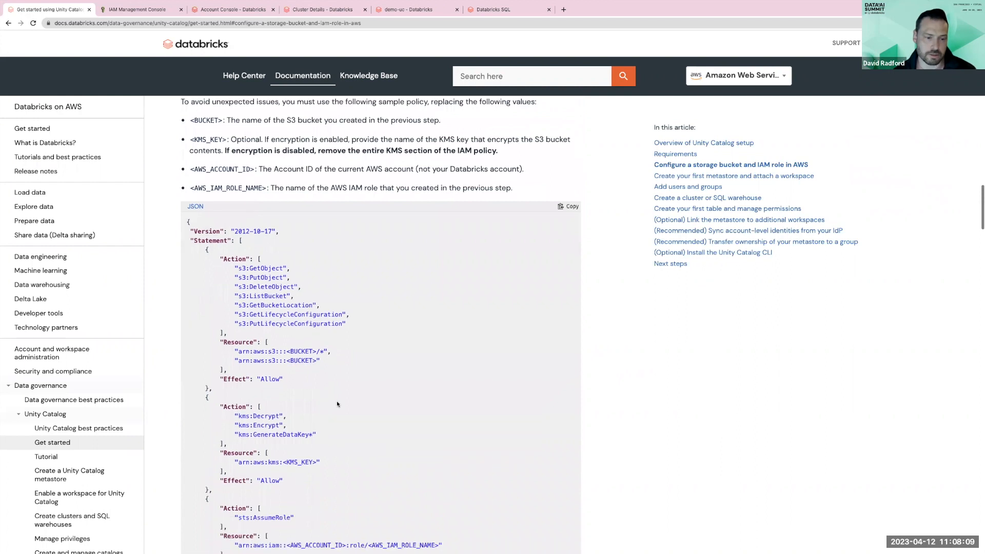
{"action": "scroll", "coordinate": [331, 392], "scroll_direction": "down", "scroll_amount": 1}
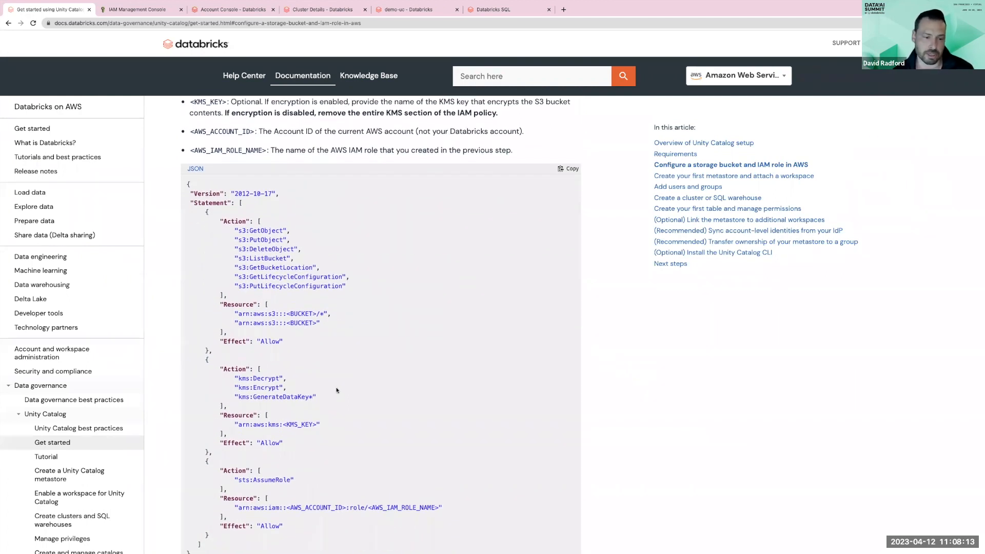
{"action": "scroll", "coordinate": [337, 389], "scroll_direction": "down", "scroll_amount": 1}
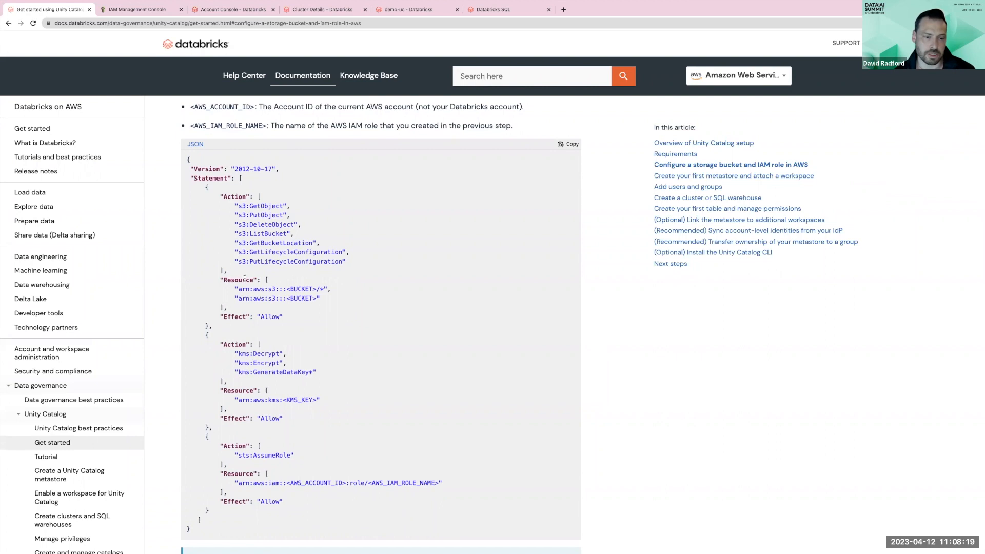
{"action": "scroll", "coordinate": [247, 288], "scroll_direction": "down", "scroll_amount": 1}
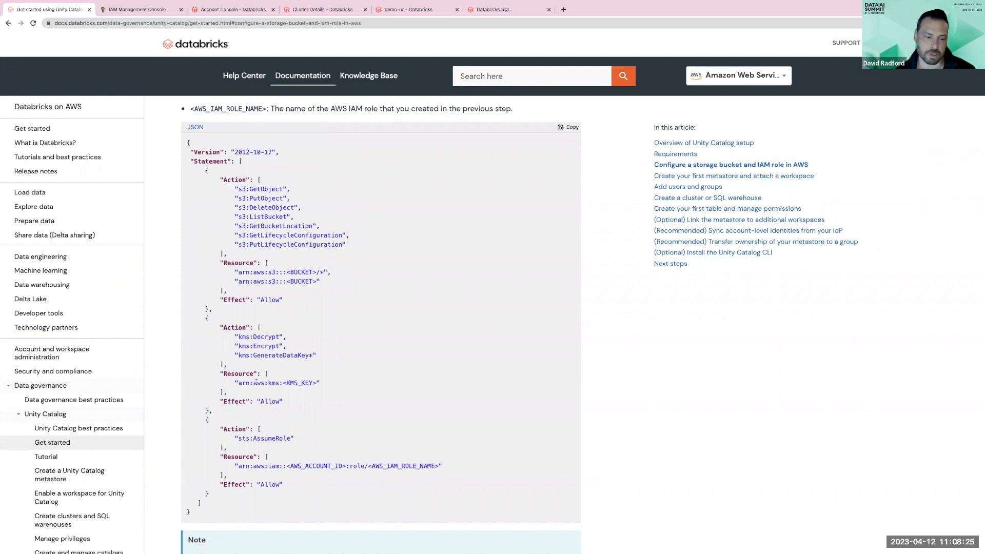
{"action": "scroll", "coordinate": [262, 383], "scroll_direction": "down", "scroll_amount": 1}
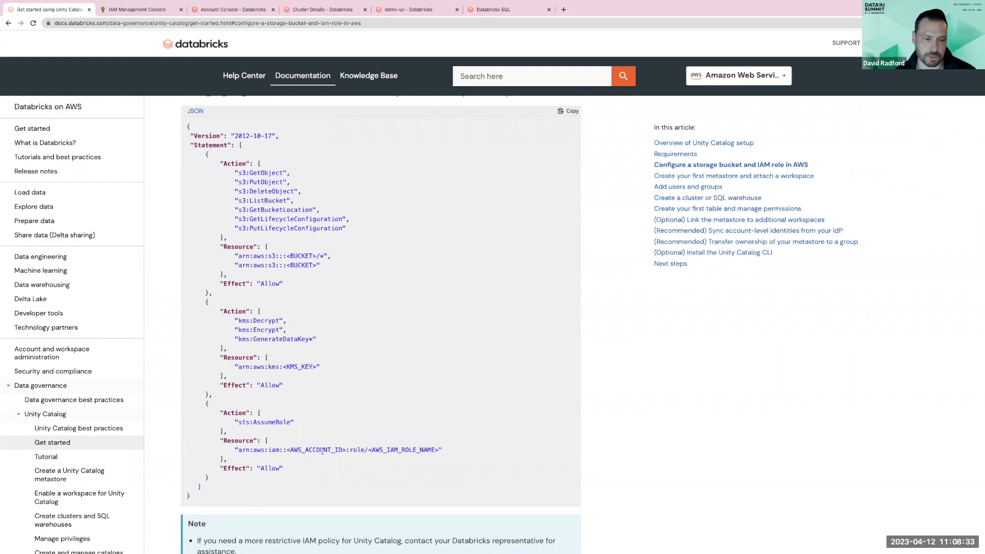
{"action": "scroll", "coordinate": [318, 447], "scroll_direction": "down", "scroll_amount": 1}
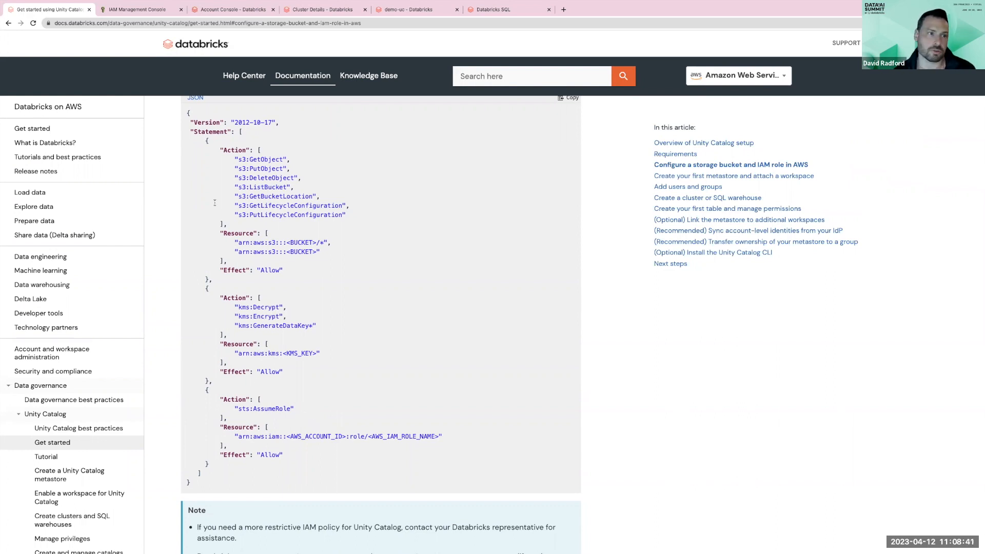
- Switch to the IAM console and inspect the uc-demo role's trust policy, selecting its external ID value
{"action": "left_click", "coordinate": [124, 10]}
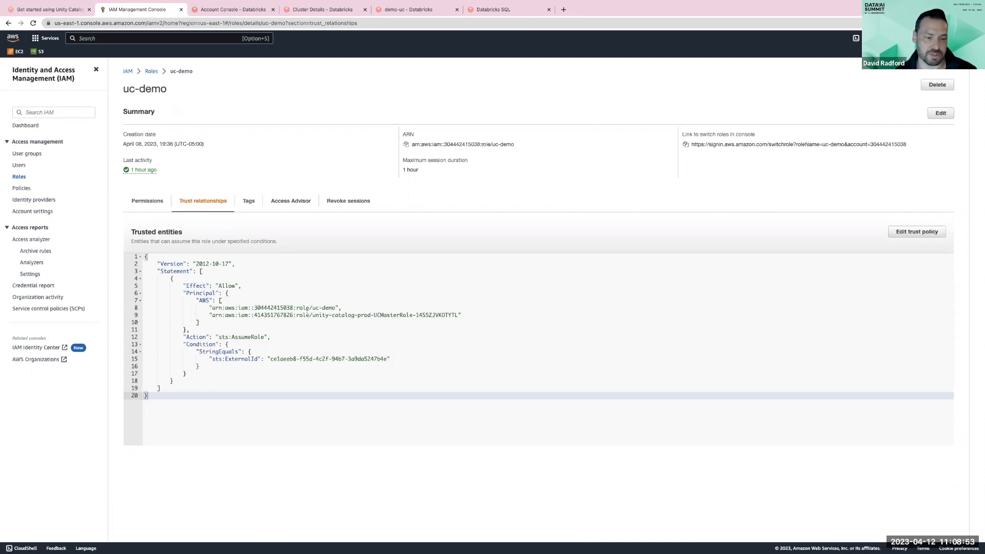
{"action": "left_click", "coordinate": [212, 307]}
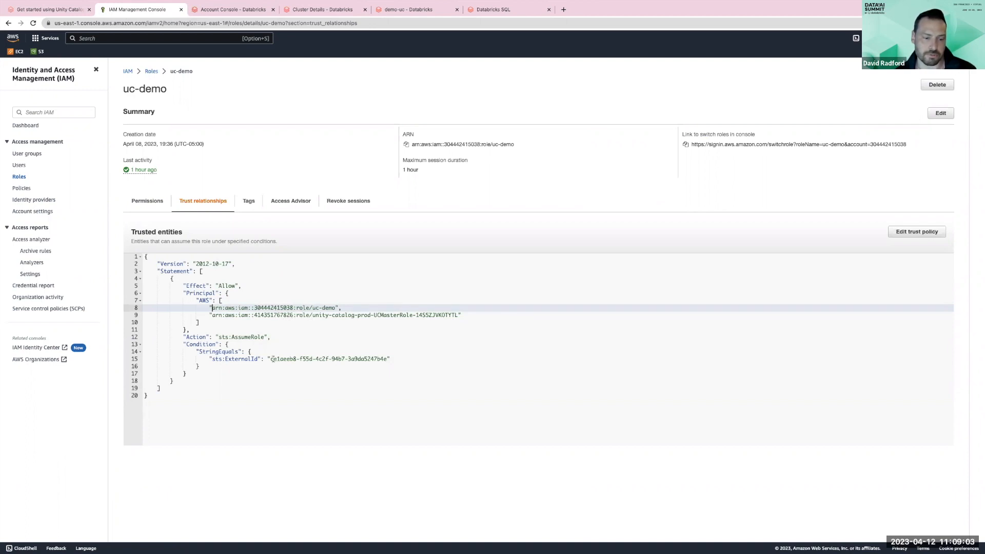
{"action": "left_click_drag", "start_coordinate": [271, 359], "coordinate": [383, 359]}
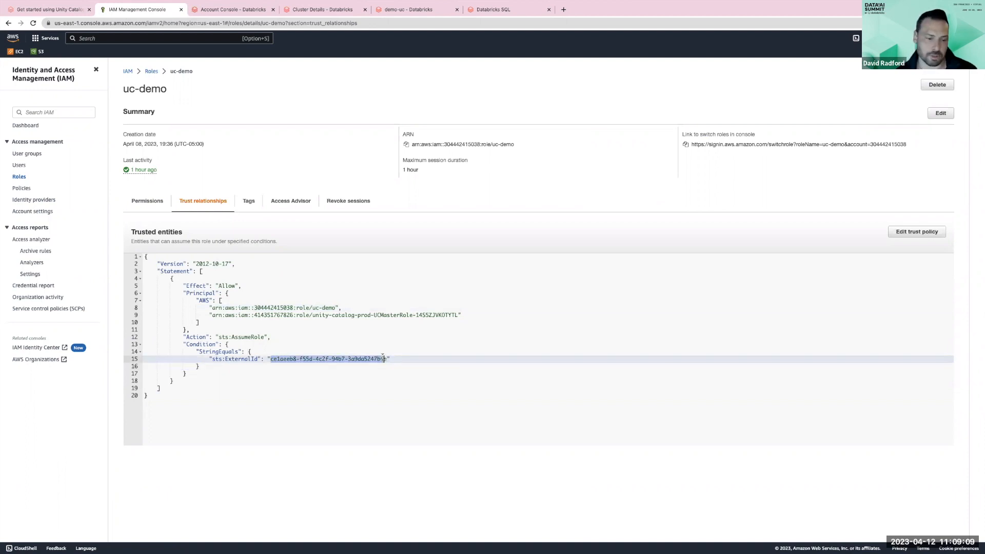
- Expand the uc-demo-policy under the role's permissions and review its S3 actions and resources
{"action": "left_click", "coordinate": [152, 205]}
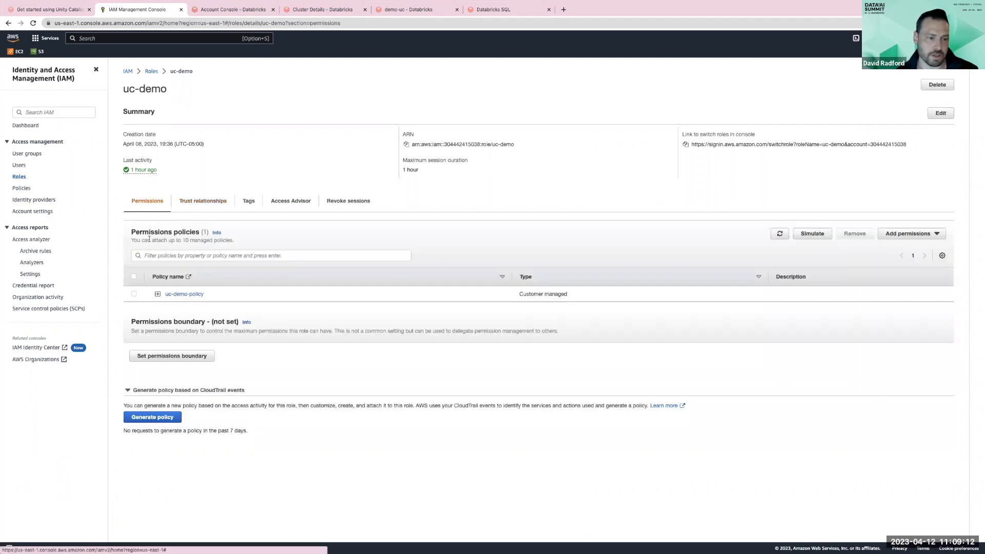
{"action": "left_click", "coordinate": [157, 294]}
{"action": "scroll", "coordinate": [222, 354], "scroll_direction": "down", "scroll_amount": 1}
{"action": "left_click_drag", "start_coordinate": [192, 348], "coordinate": [315, 390]}
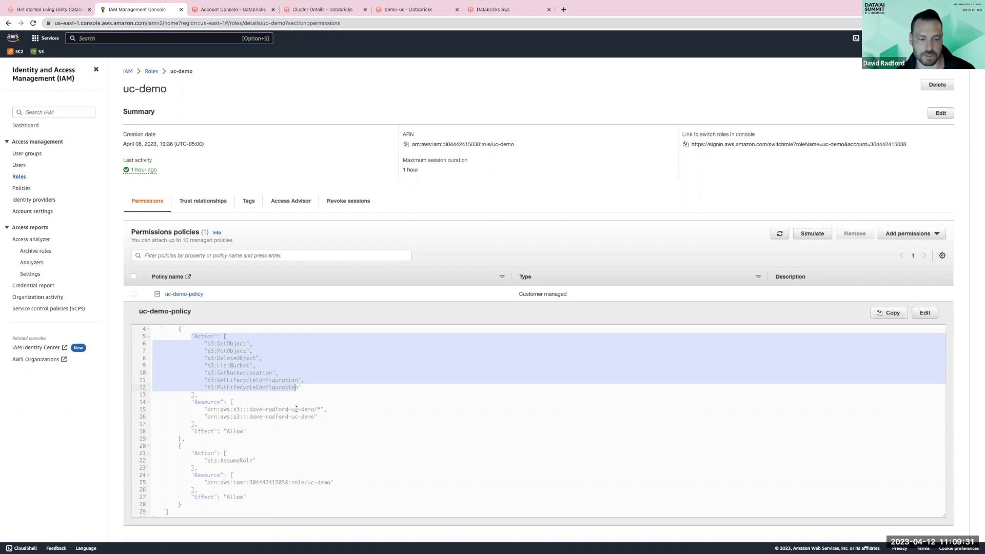
{"action": "scroll", "coordinate": [286, 416], "scroll_direction": "down", "scroll_amount": 1}
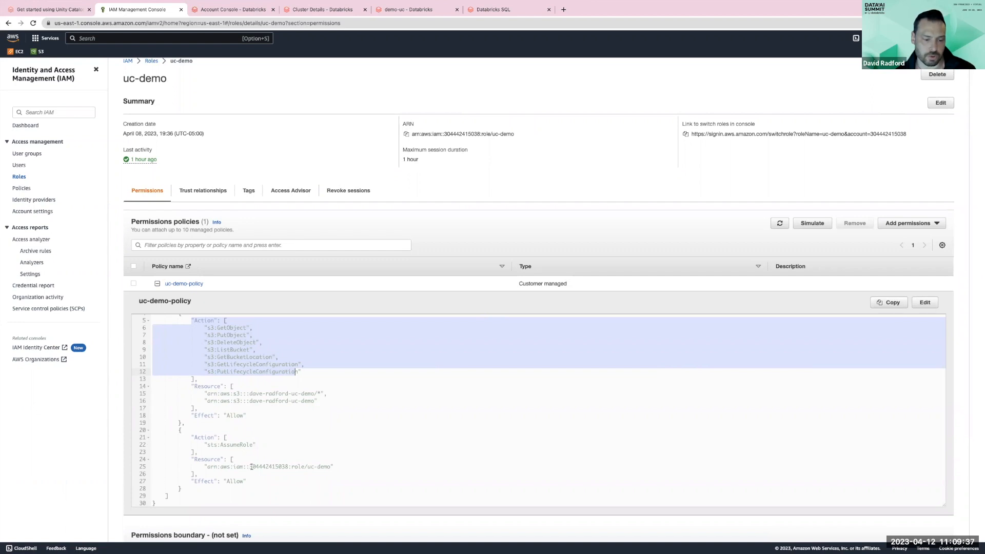
{"action": "left_click", "coordinate": [204, 352]}
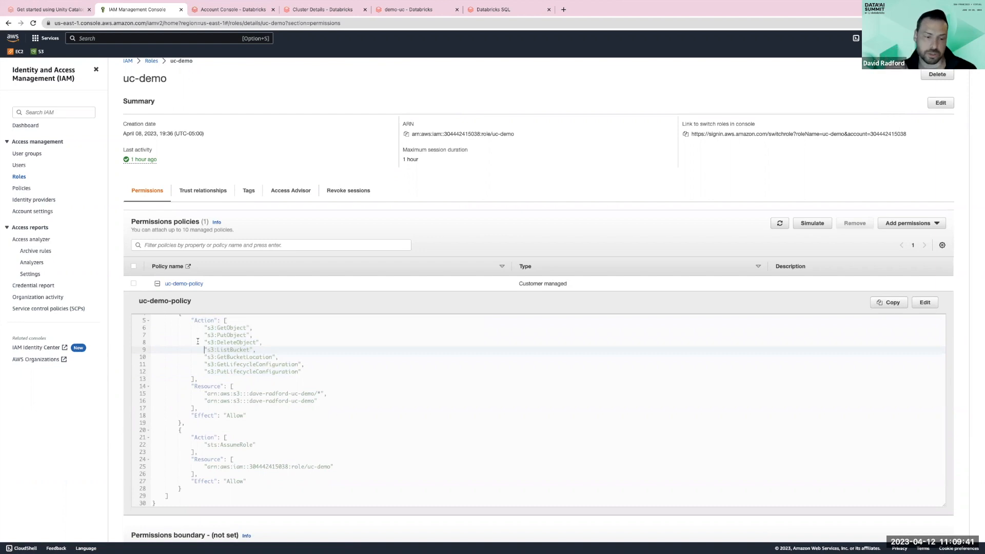
{"action": "left_click", "coordinate": [288, 394]}
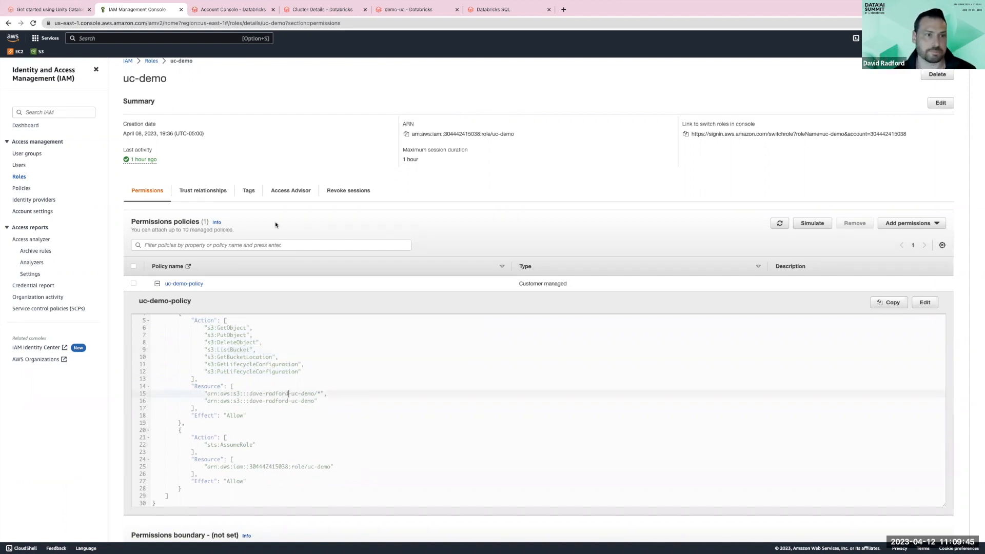
- Switch to the Databricks account console and open the account menu to check the account ID
{"action": "left_click", "coordinate": [226, 10]}
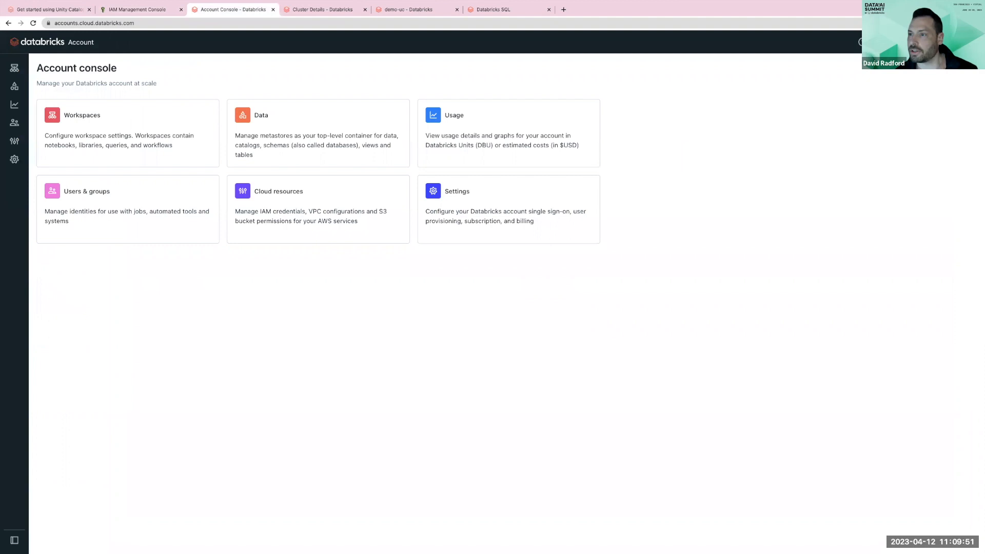
{"action": "left_click", "coordinate": [927, 42]}
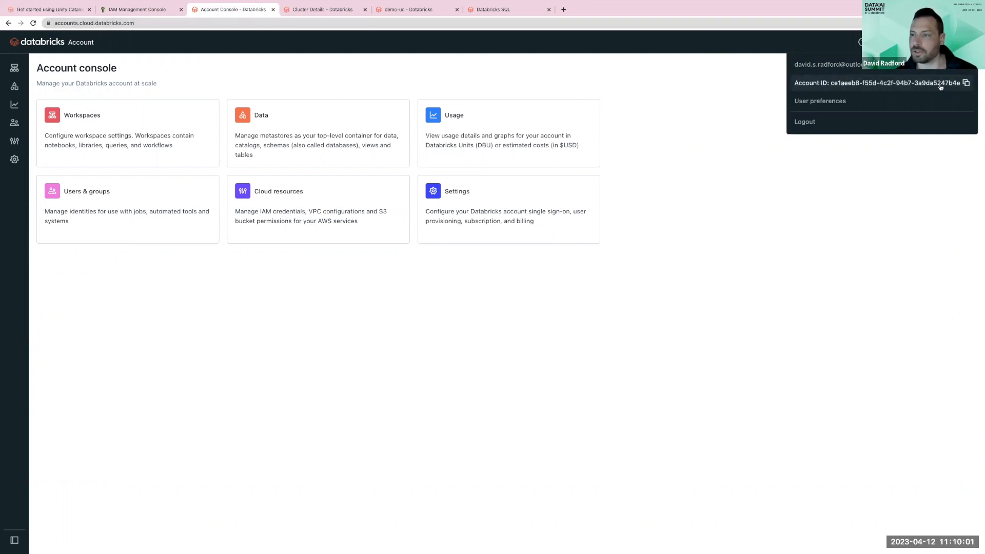
{"action": "left_click", "coordinate": [704, 148]}
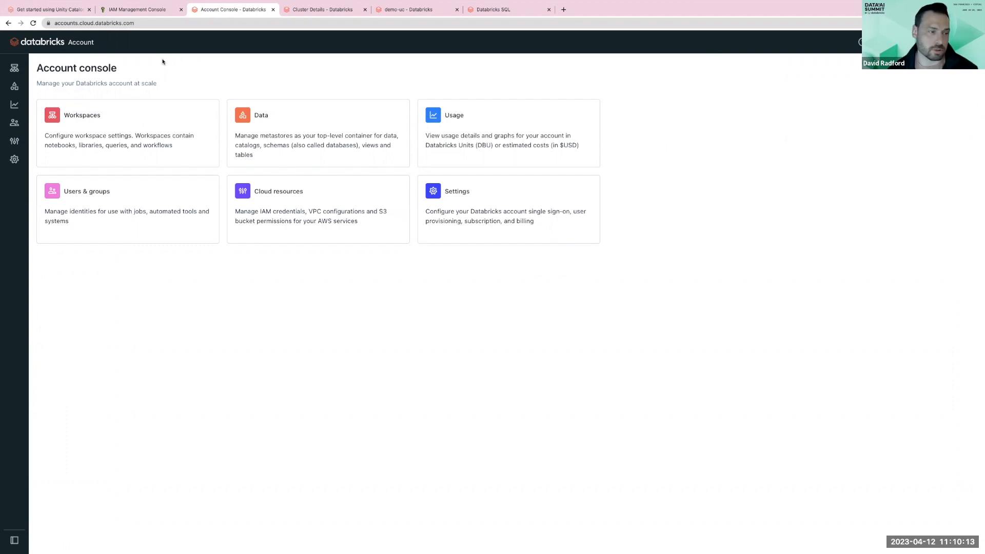
- Open the Data section and start creating a new metastore
{"action": "mouse_move", "coordinate": [21, 84]}
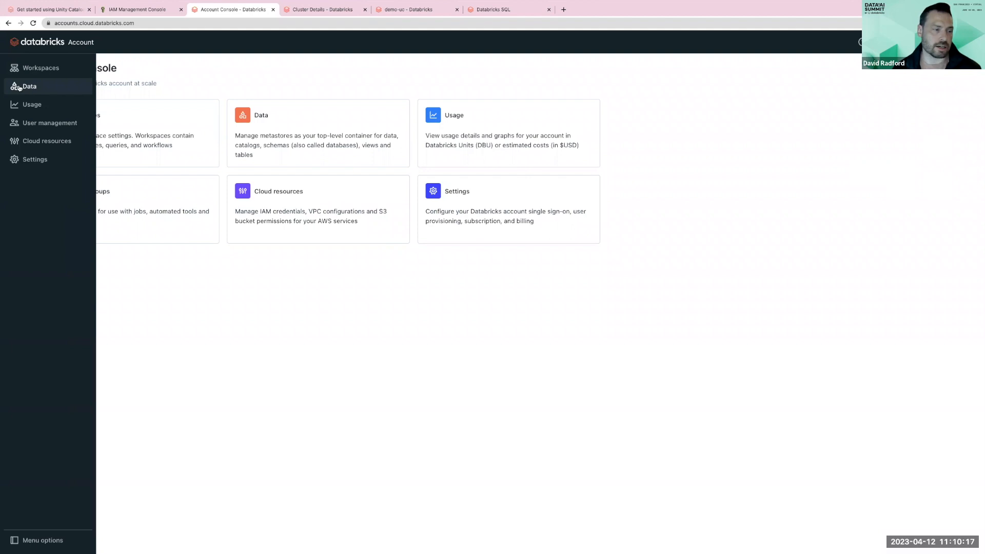
{"action": "left_click", "coordinate": [19, 87]}
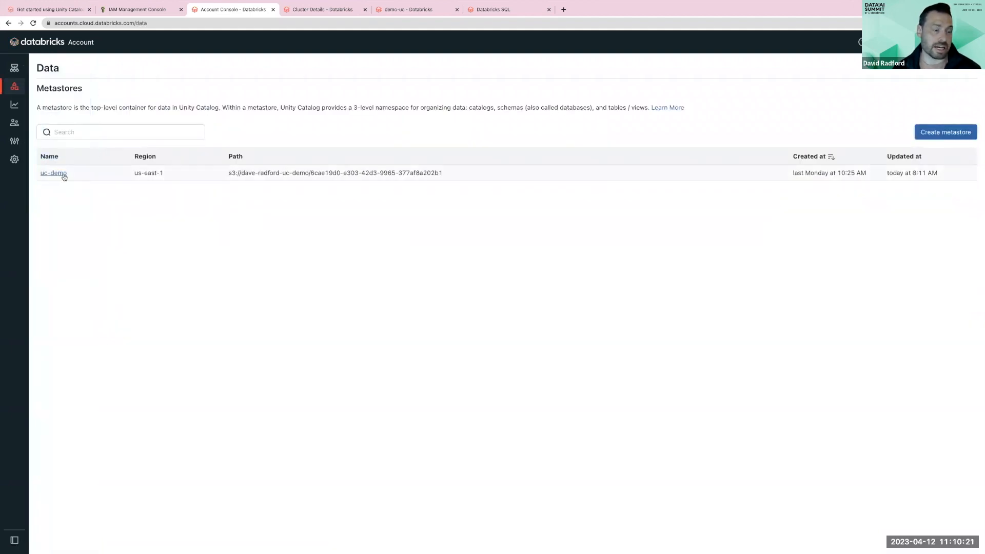
{"action": "left_click", "coordinate": [949, 137]}
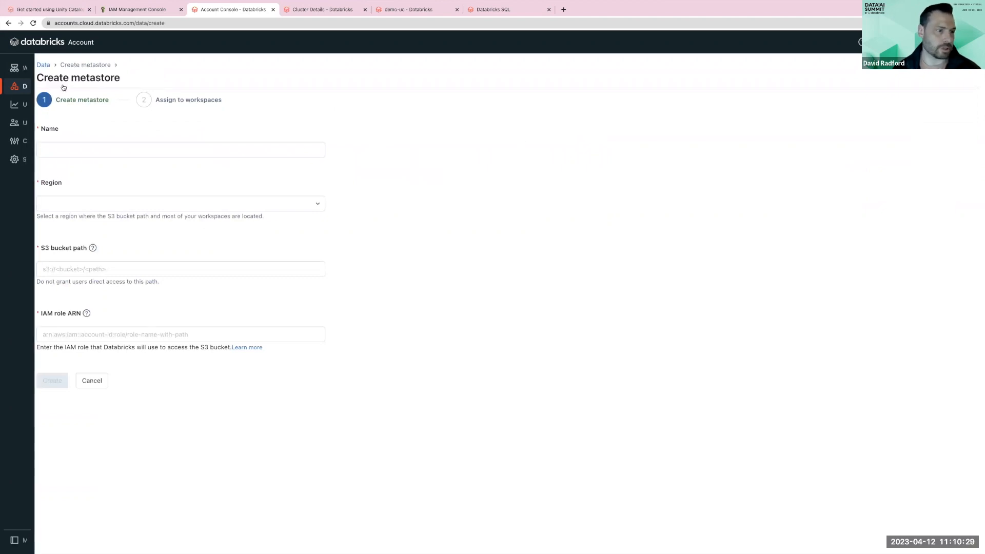
- Name the new metastore uc-demo-2
{"action": "left_click", "coordinate": [140, 145]}
{"action": "type", "text": "uc-"}
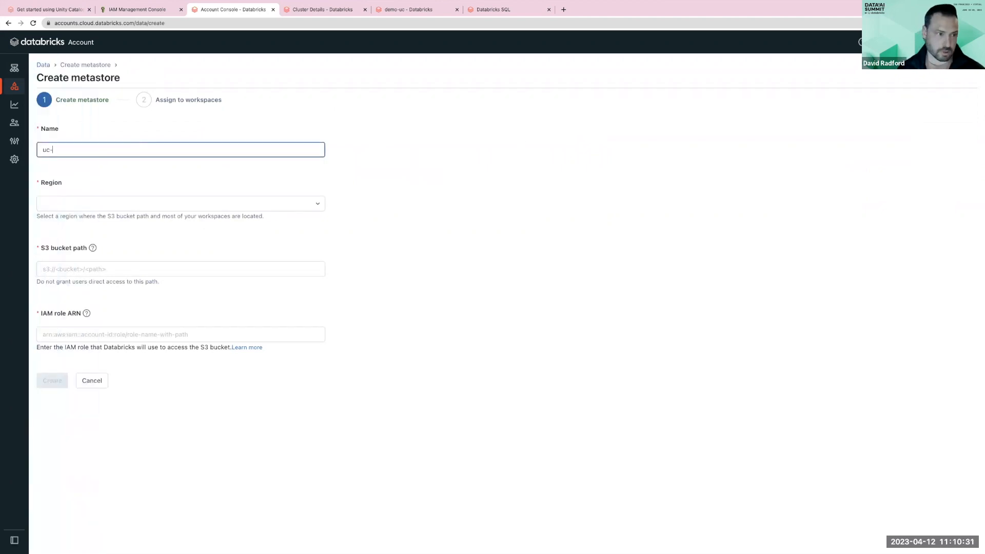
{"action": "type", "text": "eemo-2"}
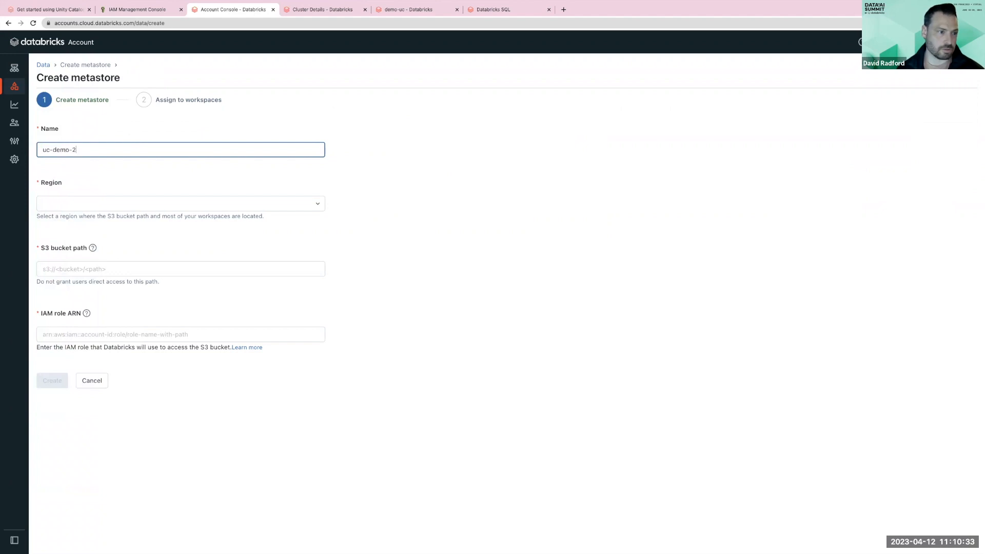
- Set the metastore's region to Ohio (us-east-2)
{"action": "left_click", "coordinate": [111, 204]}
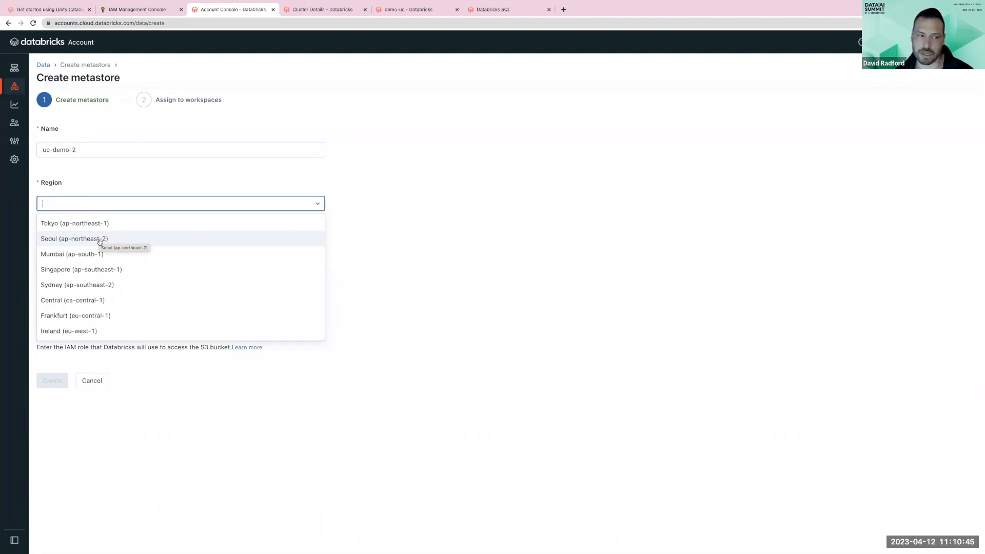
{"action": "scroll", "coordinate": [100, 244], "scroll_direction": "down", "scroll_amount": 4}
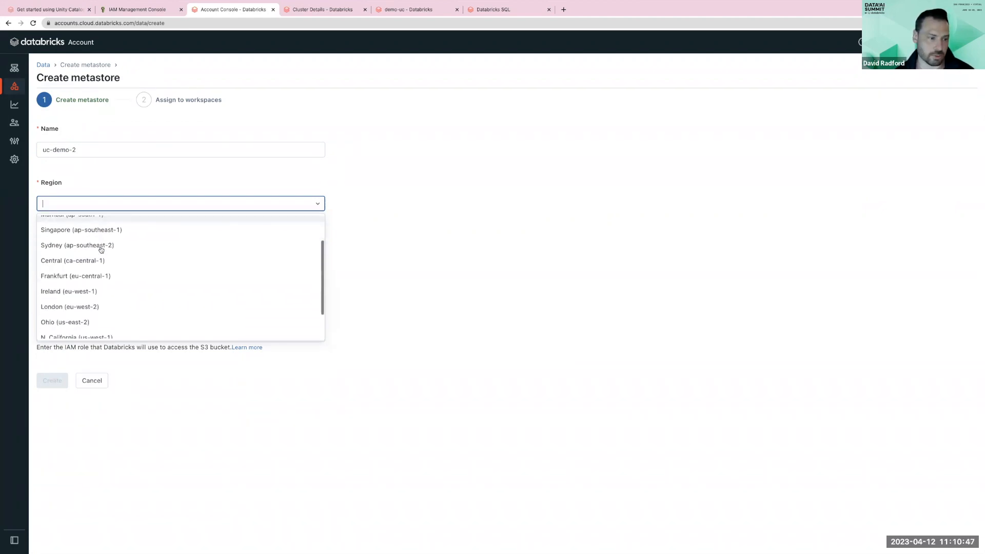
{"action": "scroll", "coordinate": [100, 249], "scroll_direction": "down", "scroll_amount": 1}
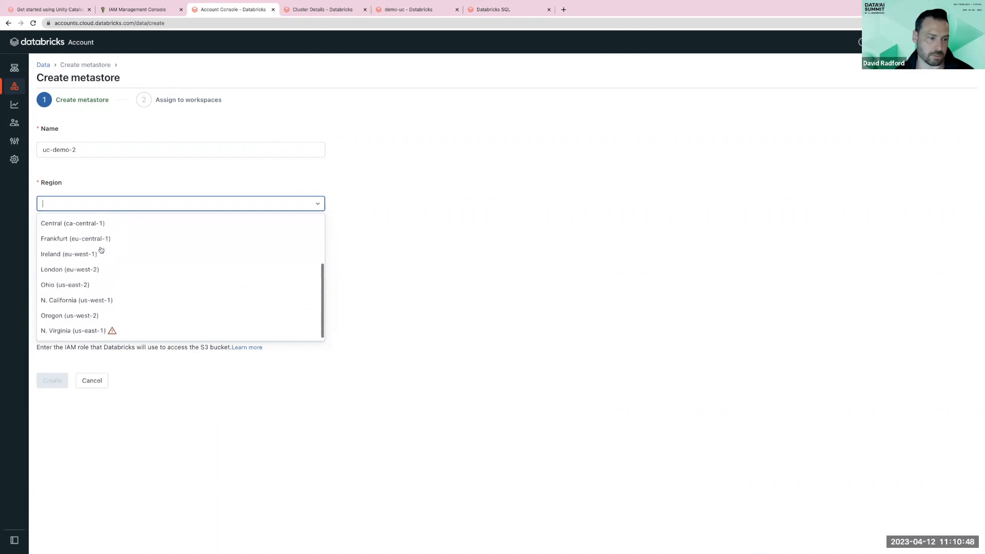
{"action": "left_click", "coordinate": [101, 327]}
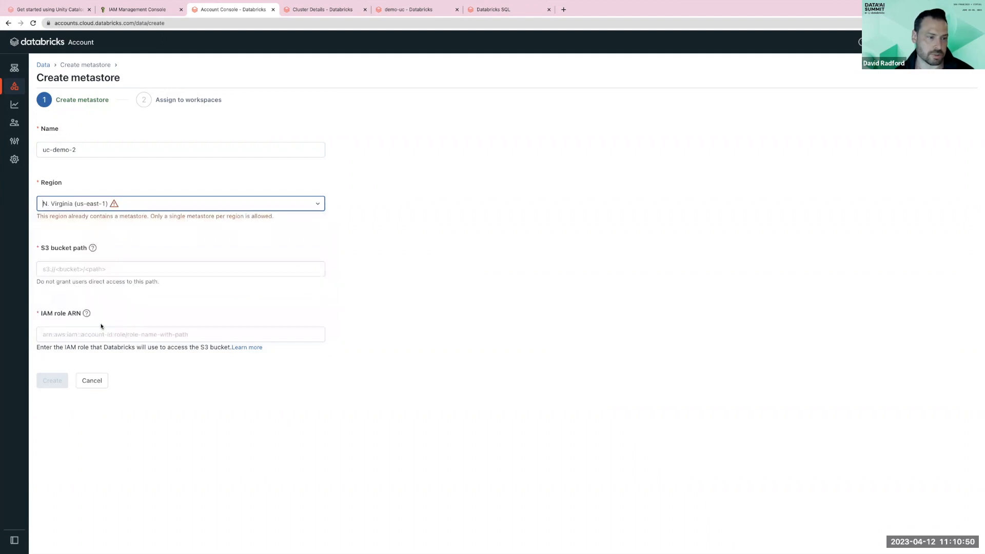
{"action": "left_click", "coordinate": [92, 203]}
{"action": "left_click", "coordinate": [84, 284]}
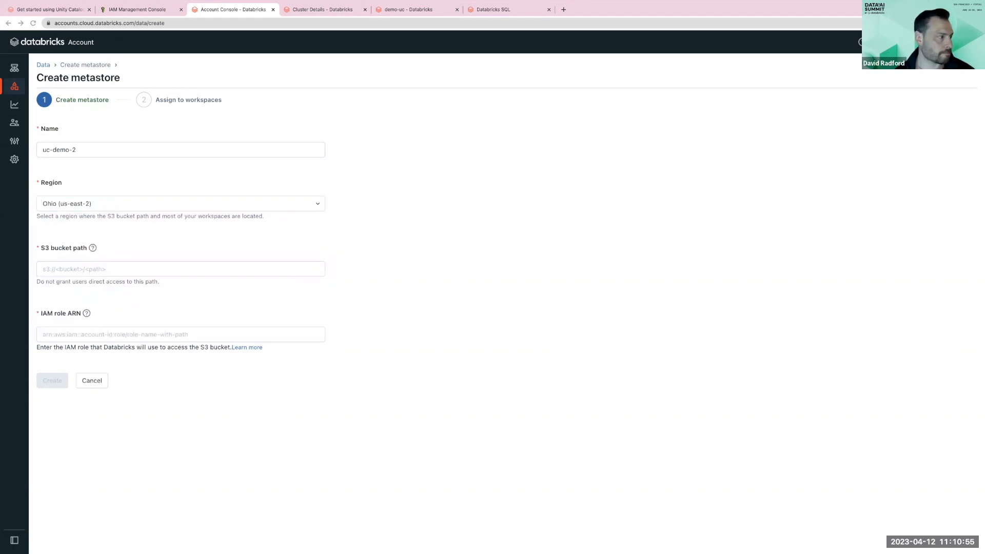
- Enter the S3 bucket path of the uc-demo bucket, starting with s3://
{"action": "left_click", "coordinate": [116, 270]}
{"action": "type", "text": "s3://"}
{"action": "type", "text": "dave-radford-uc-demo"}
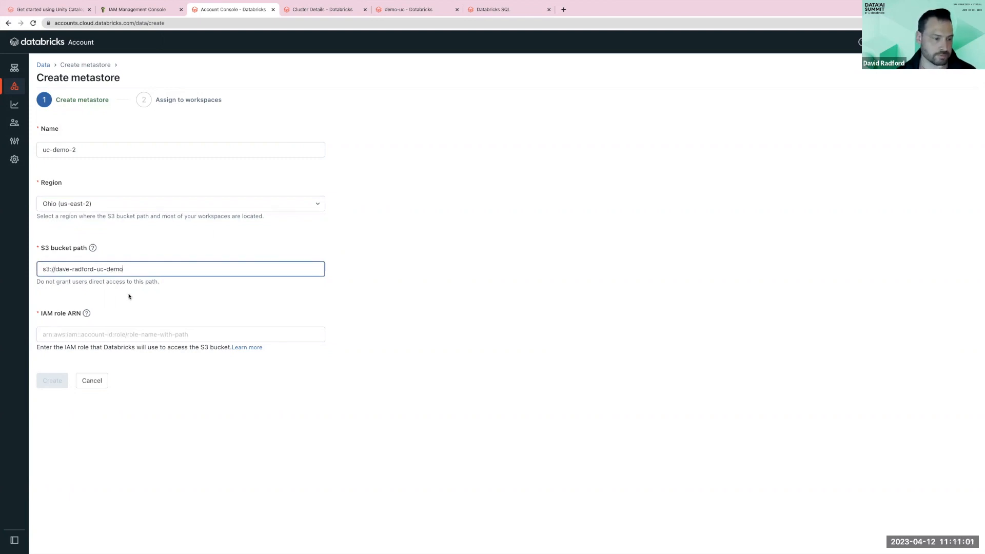
- Enter the uc-demo IAM role ARN and create the metastore, skipping workspace assignment and closing the confirmation
{"action": "key", "text": "super+Tab"}
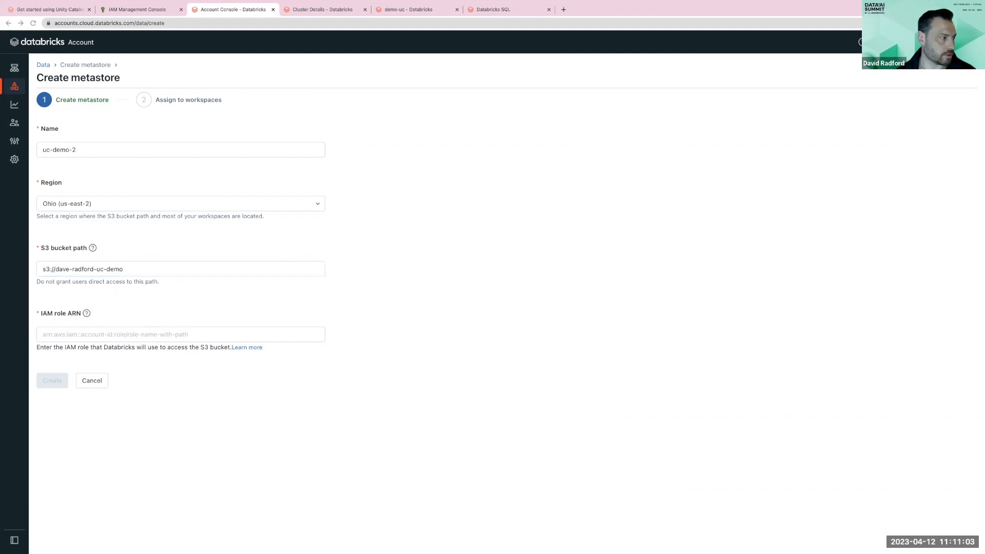
{"action": "left_click", "coordinate": [92, 334]}
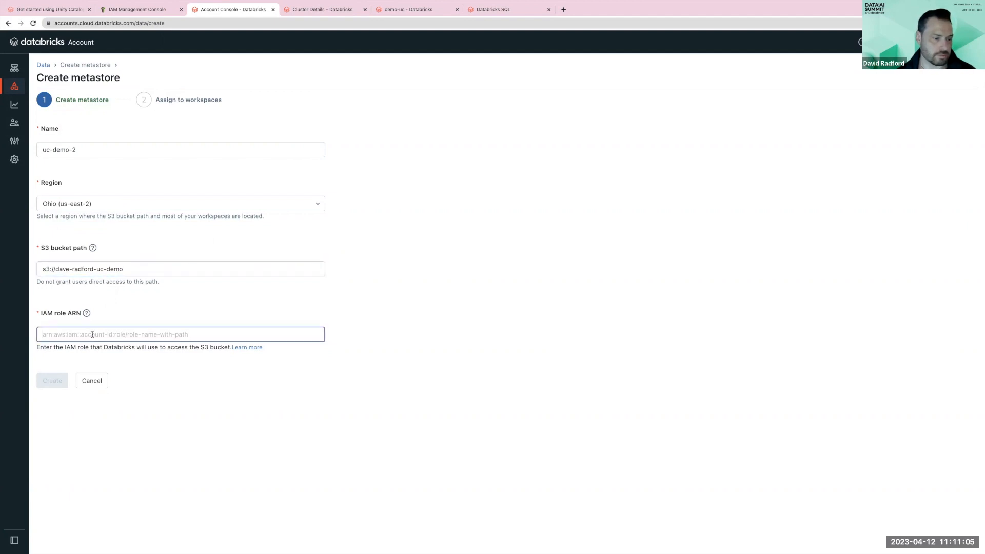
{"action": "key", "text": "super+v"}
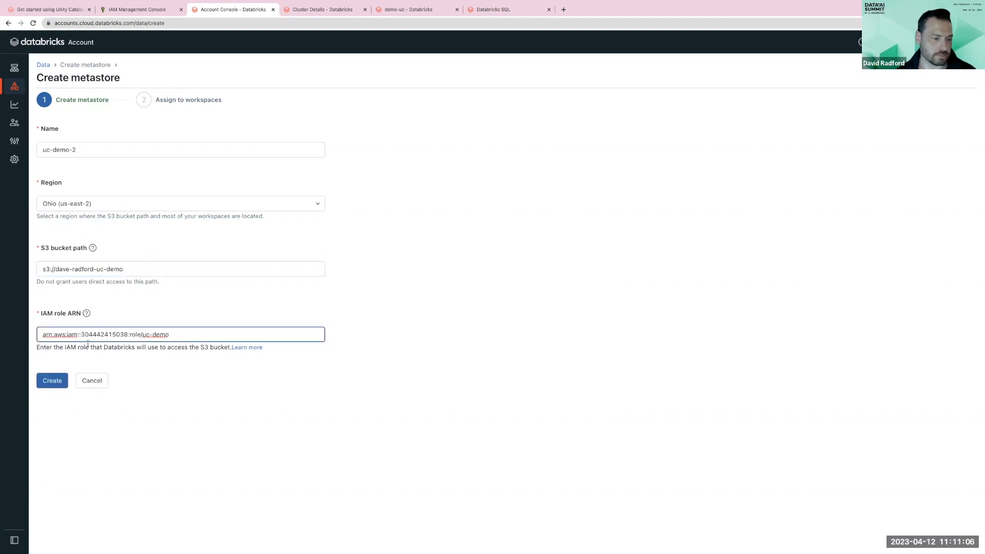
{"action": "left_click", "coordinate": [52, 382]}
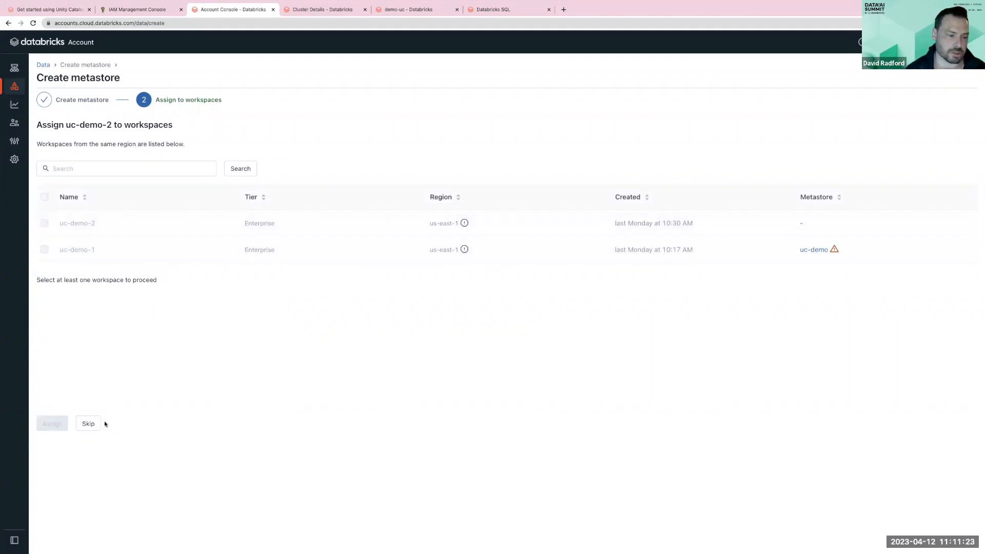
{"action": "left_click", "coordinate": [89, 423]}
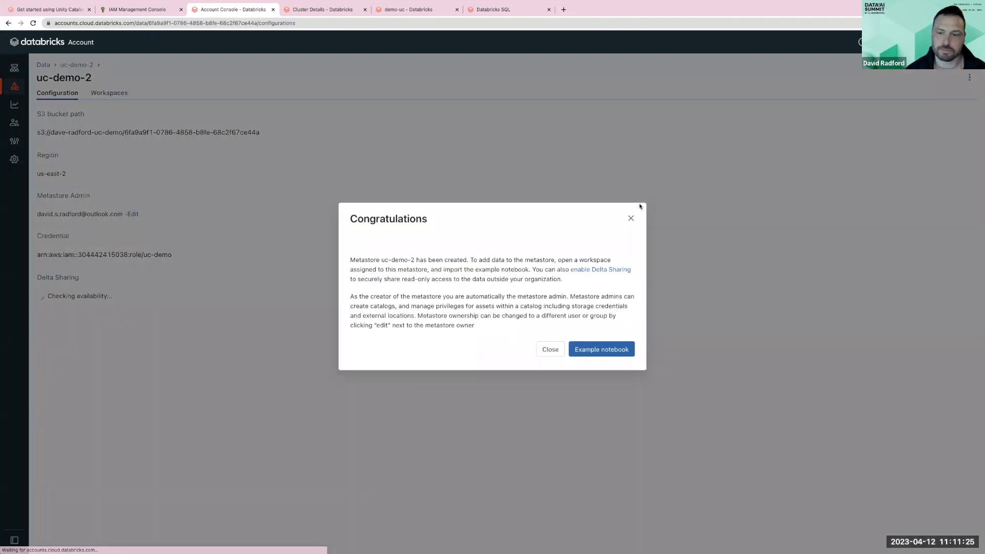
{"action": "left_click", "coordinate": [631, 169]}
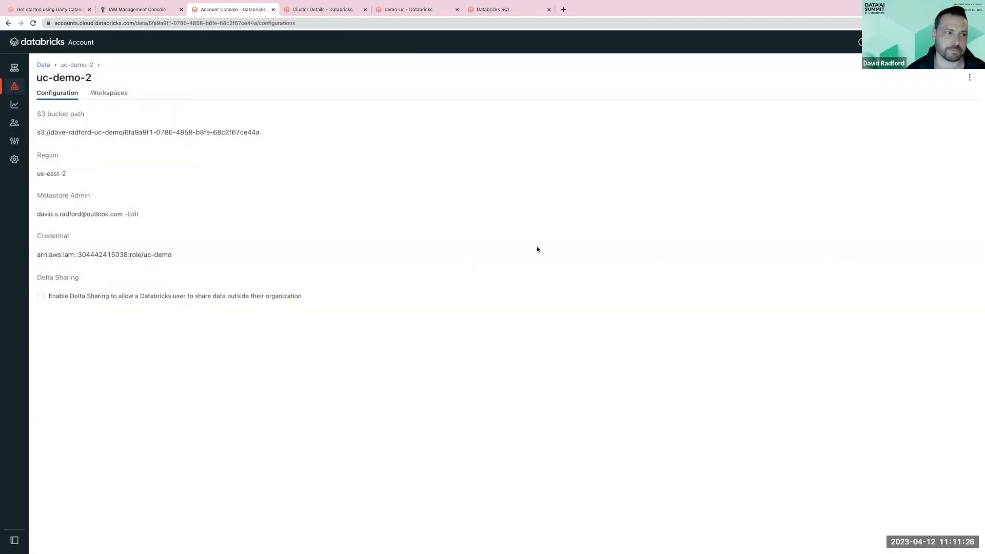
- Enable Delta Sharing on the uc-demo-2 metastore with a 30-day token expiration and organization name some_random_name
{"action": "left_click", "coordinate": [44, 65]}
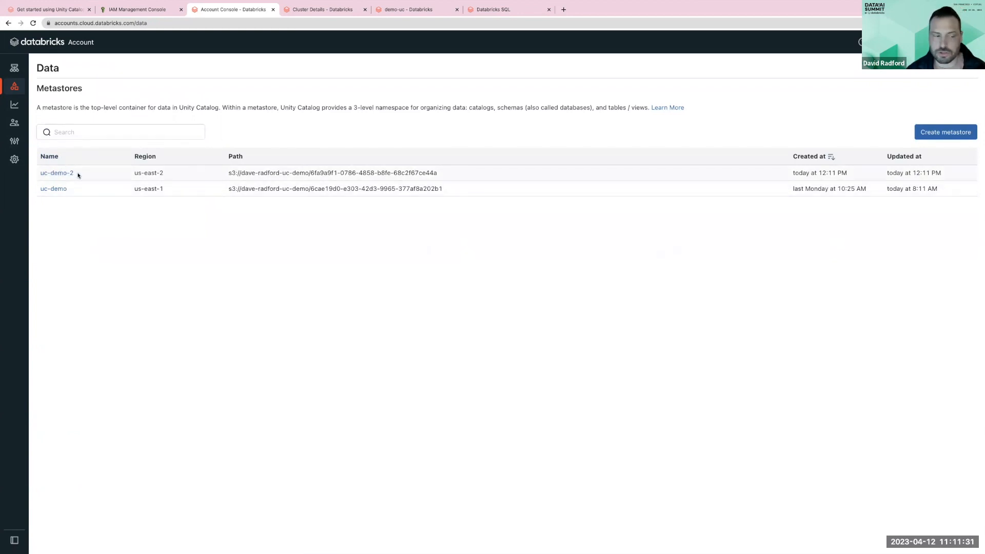
{"action": "left_click", "coordinate": [57, 189]}
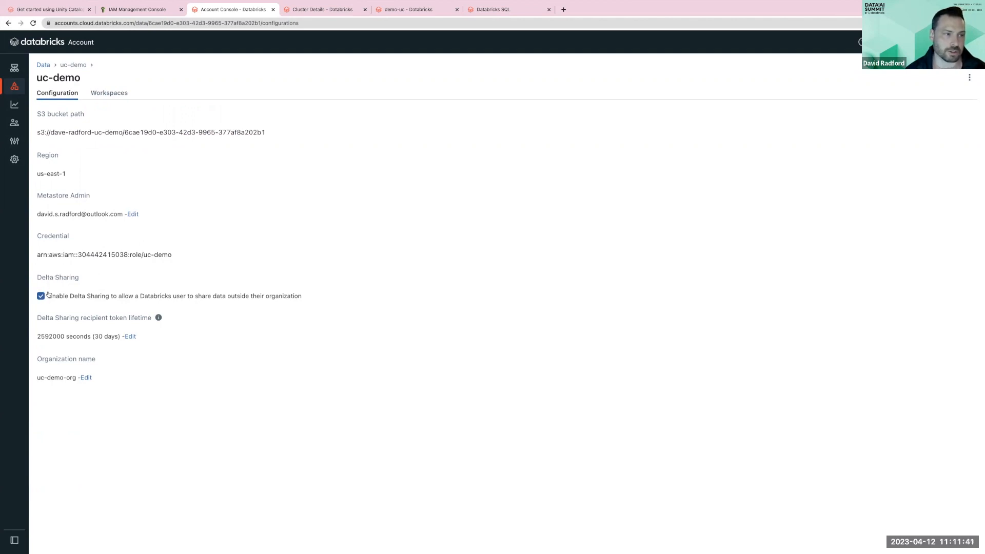
{"action": "left_click", "coordinate": [53, 69]}
{"action": "left_click", "coordinate": [72, 173]}
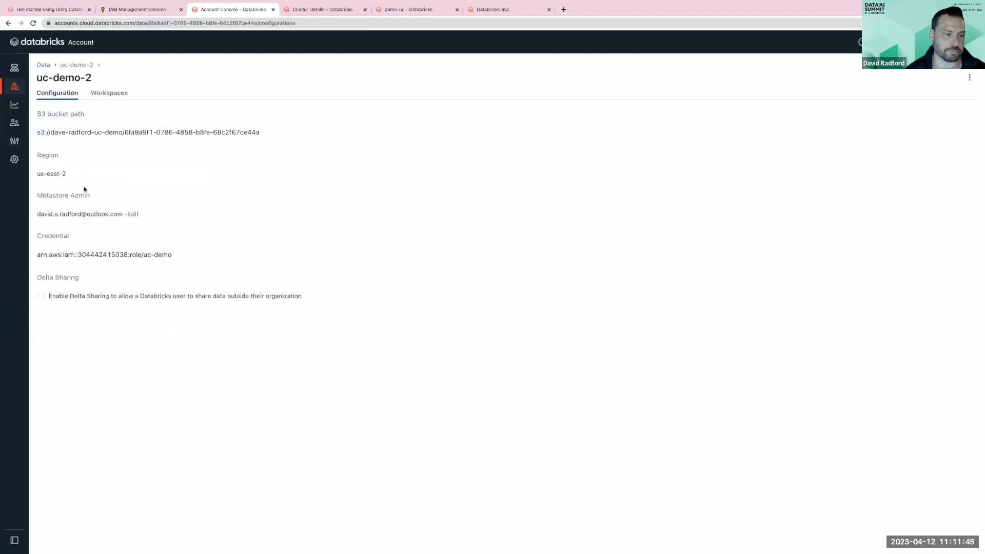
{"action": "left_click", "coordinate": [65, 296]}
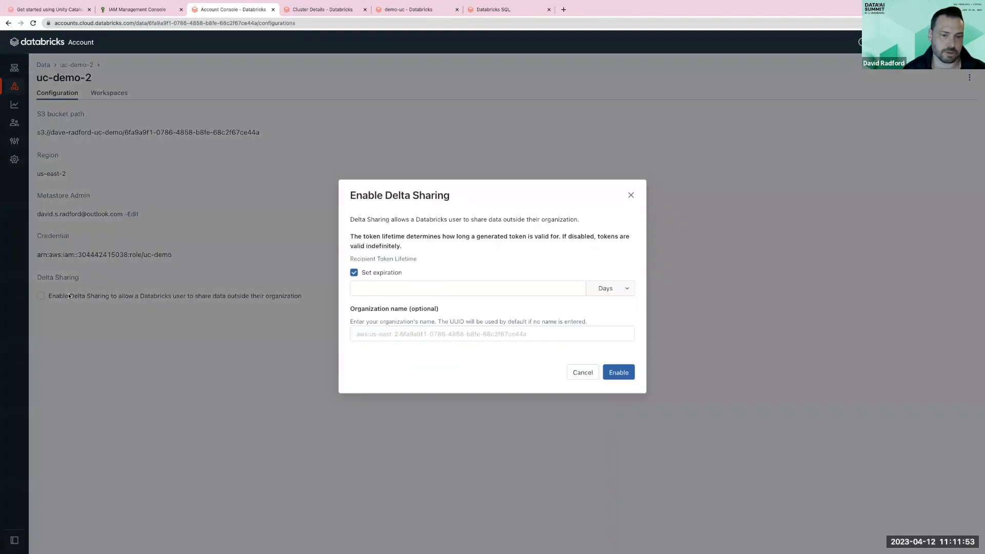
{"action": "left_click", "coordinate": [441, 290]}
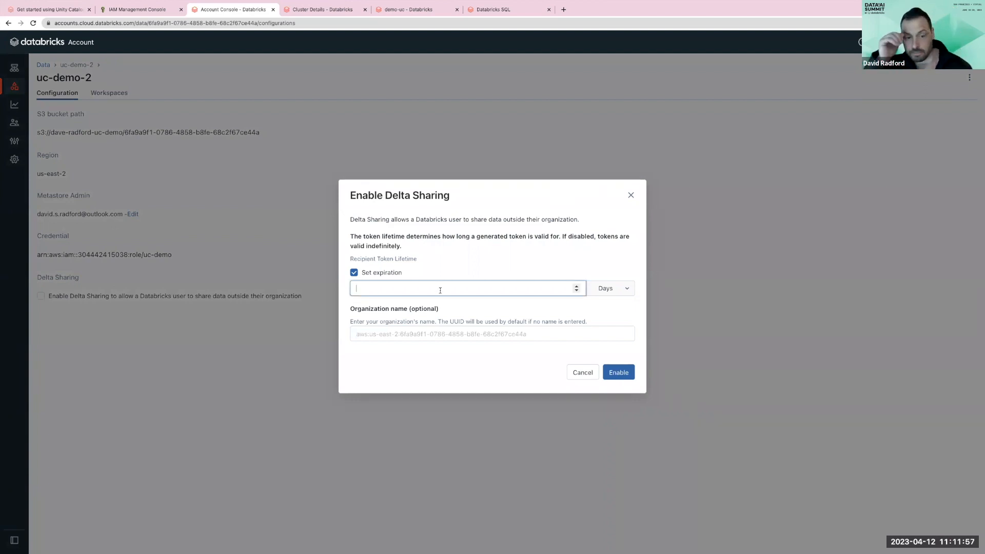
{"action": "type", "text": "30"}
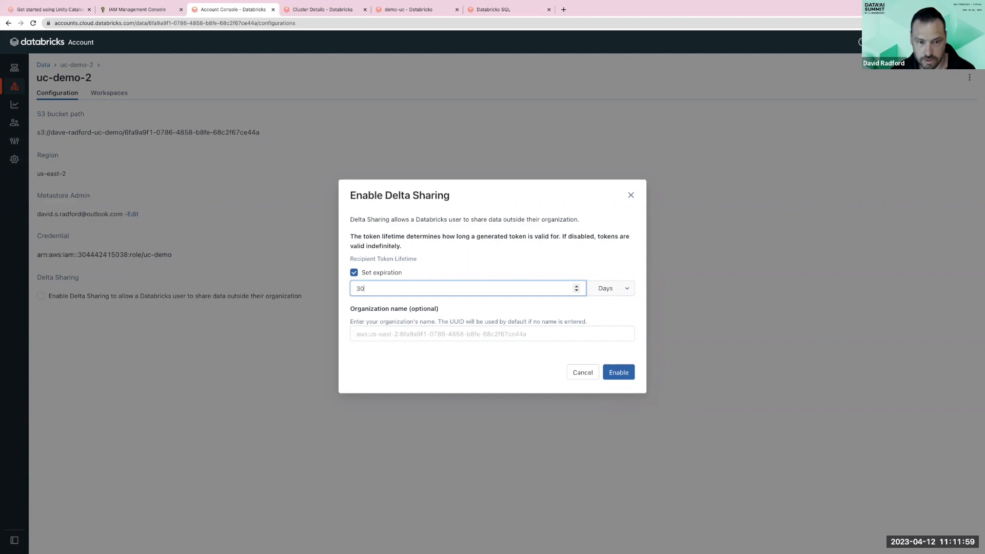
{"action": "left_click", "coordinate": [409, 333]}
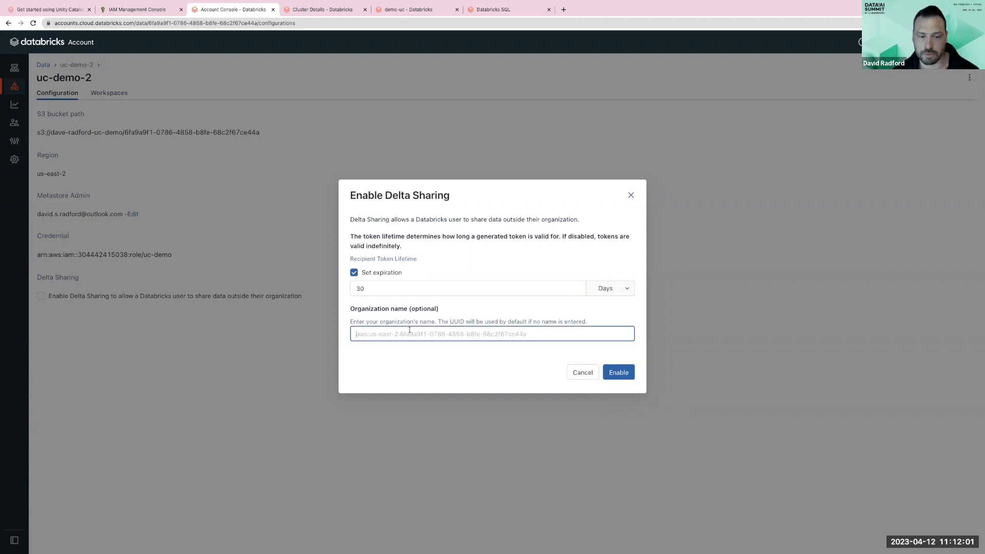
{"action": "type", "text": "some_random_name"}
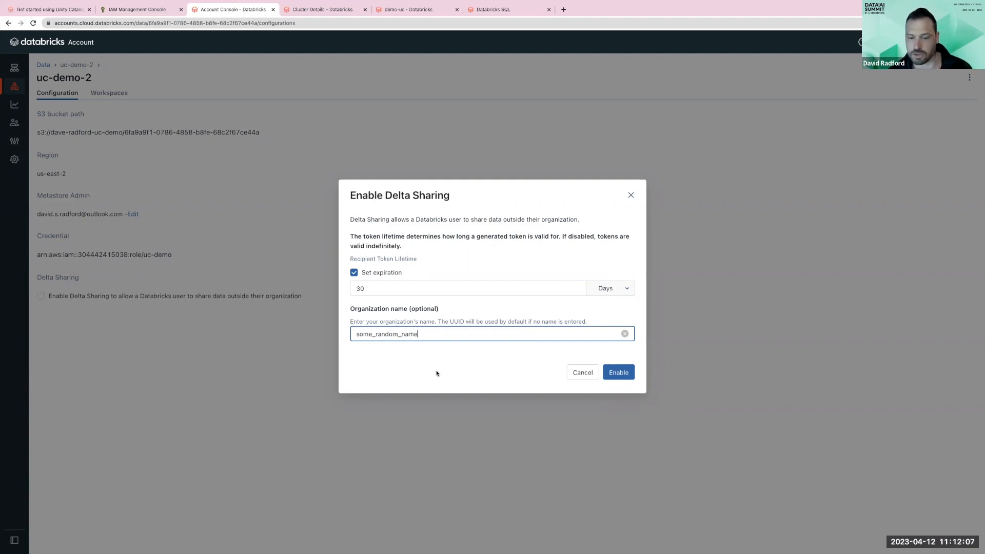
{"action": "left_click", "coordinate": [606, 378]}
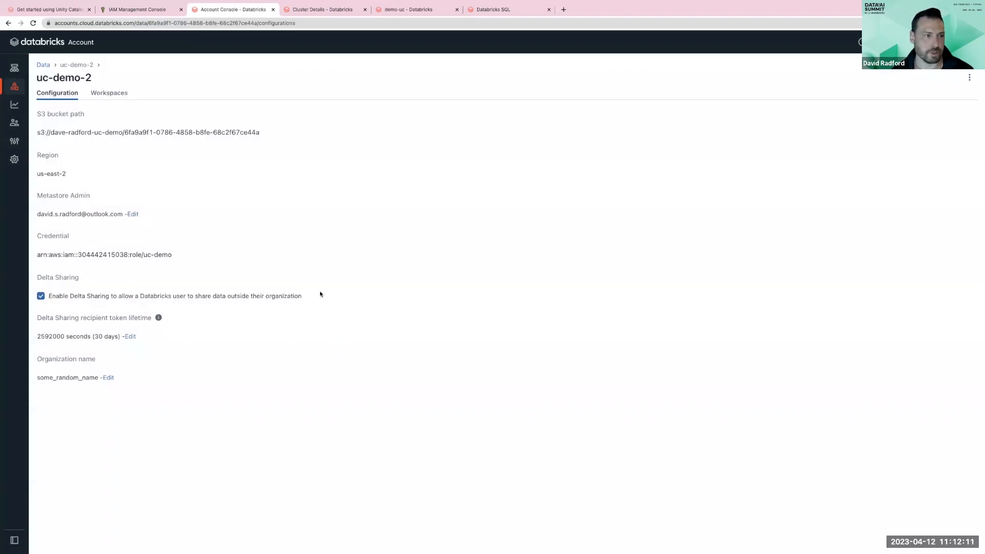
- Review which workspaces are assigned to the uc-demo metastore
{"action": "left_click", "coordinate": [16, 88]}
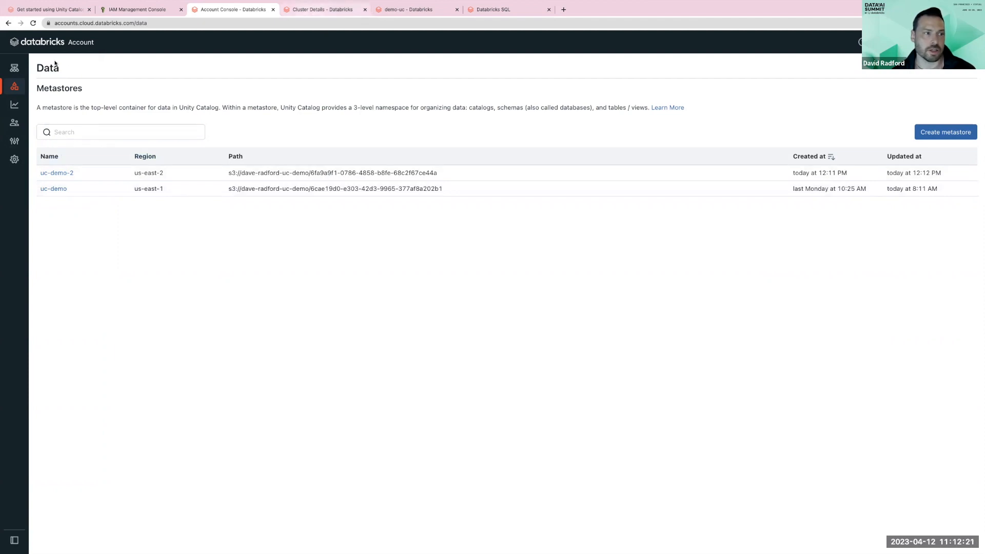
{"action": "left_click", "coordinate": [31, 67]}
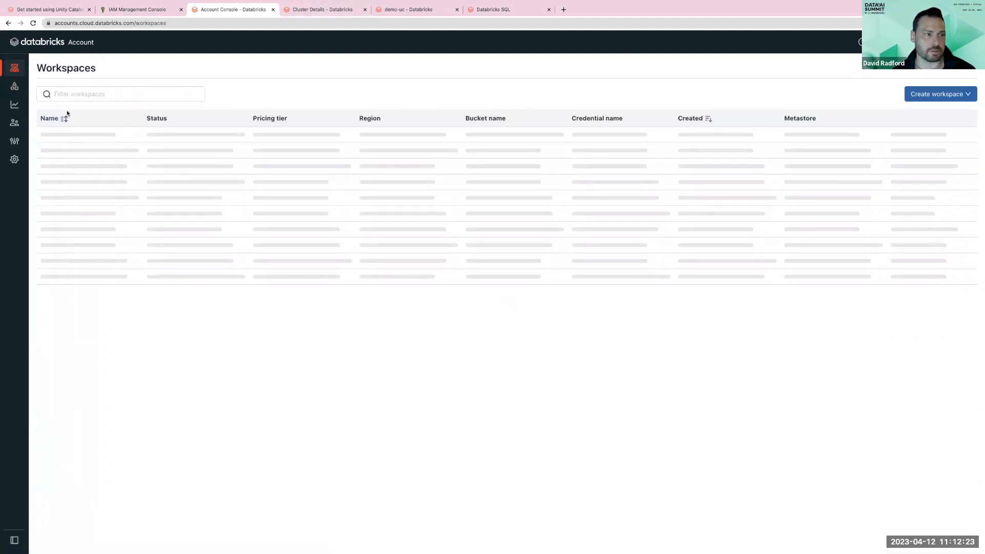
{"action": "left_click", "coordinate": [28, 86]}
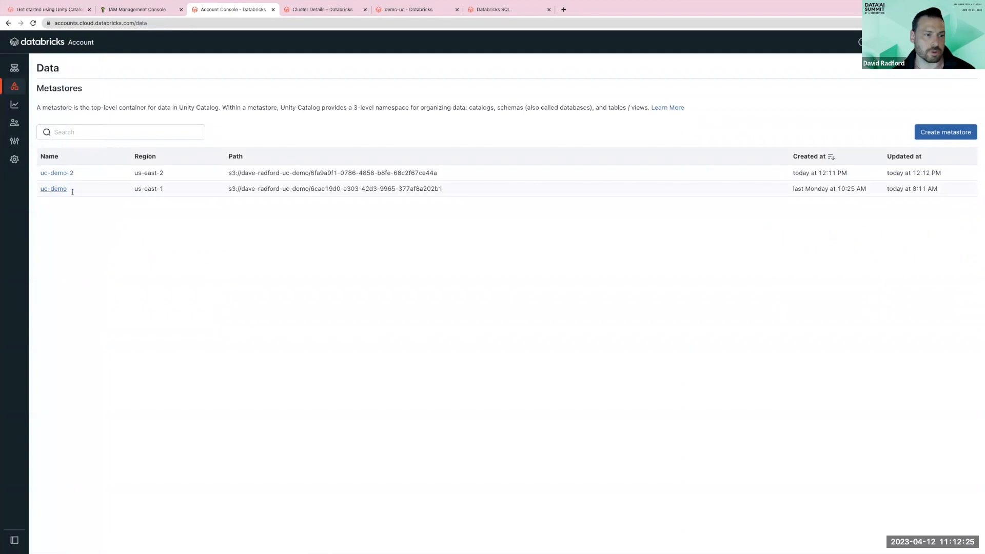
{"action": "left_click", "coordinate": [65, 189]}
{"action": "left_click", "coordinate": [105, 94]}
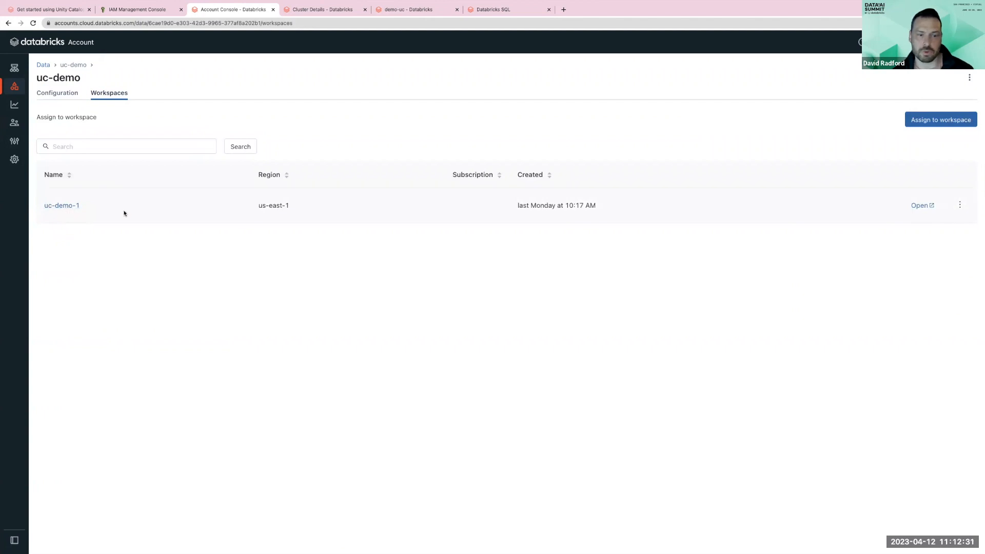
- In the workspace, browse the main catalog and its default schema in Data Explorer
{"action": "left_click", "coordinate": [321, 9]}
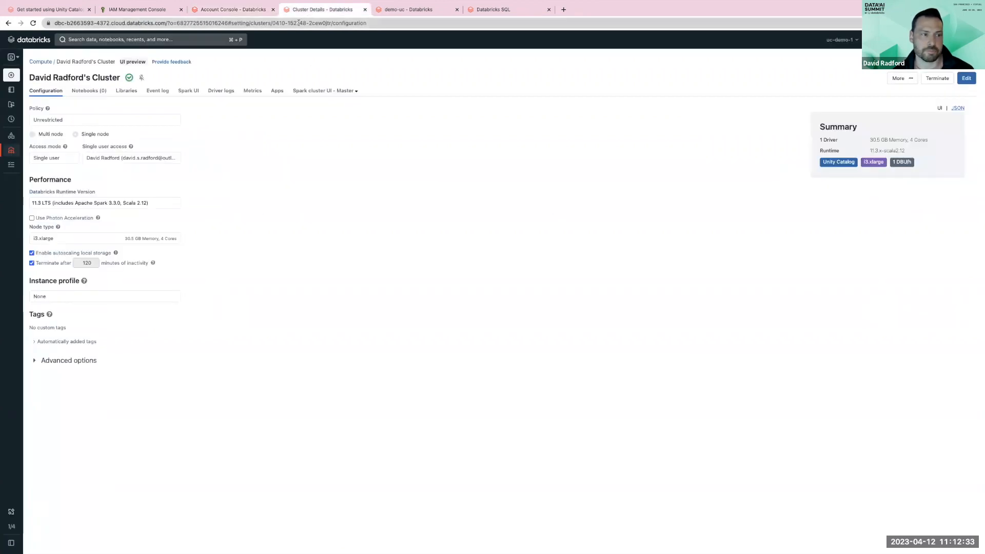
{"action": "left_click", "coordinate": [26, 136]}
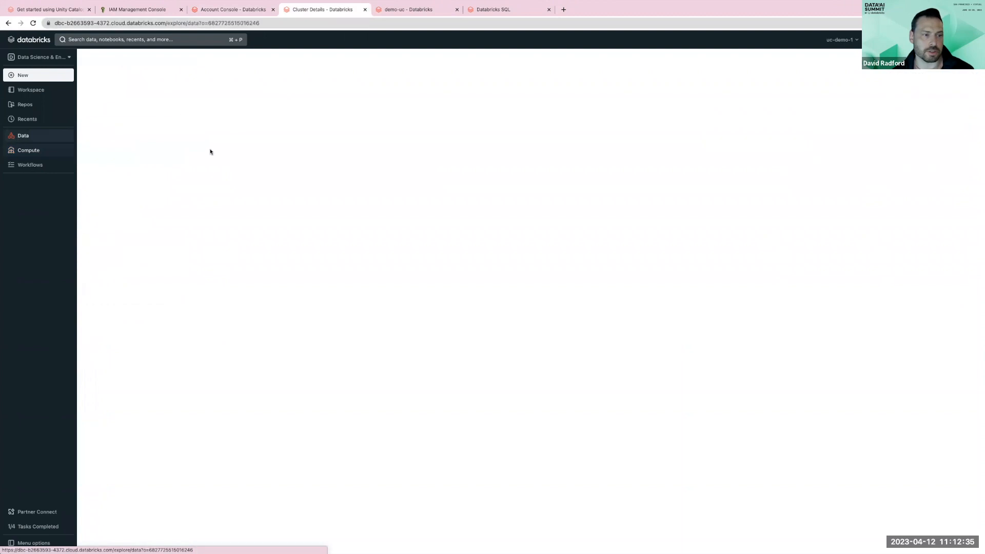
{"action": "mouse_move", "coordinate": [20, 136]}
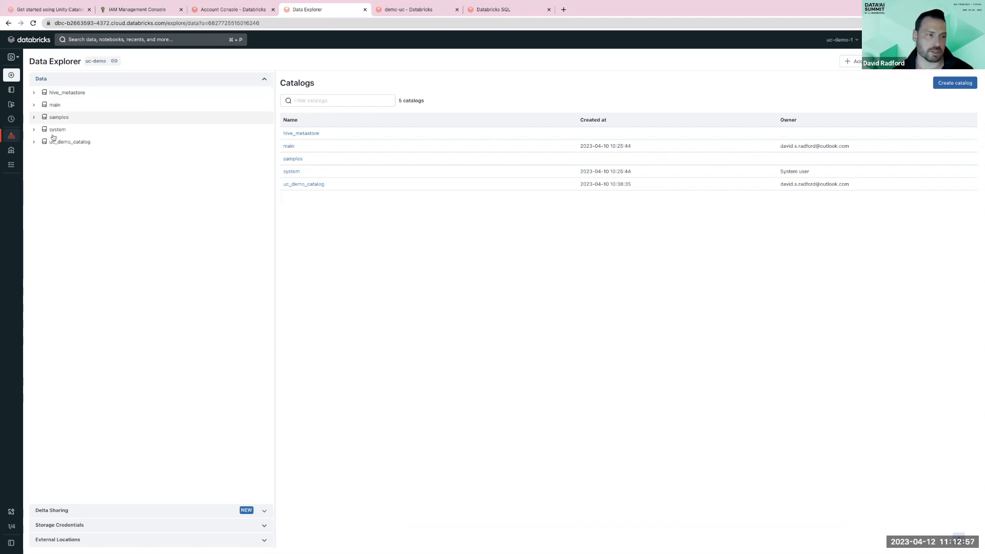
{"action": "left_click", "coordinate": [46, 109]}
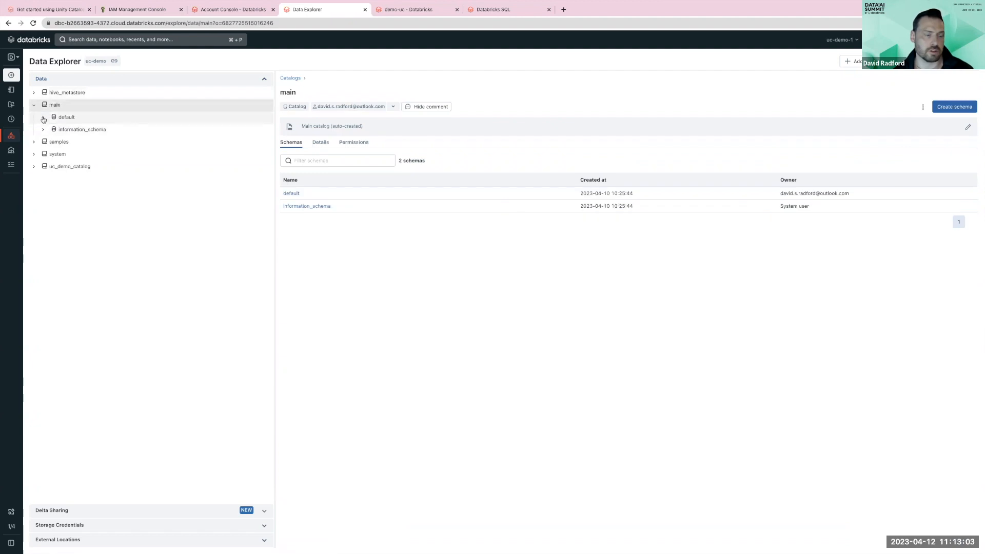
{"action": "left_click", "coordinate": [62, 117]}
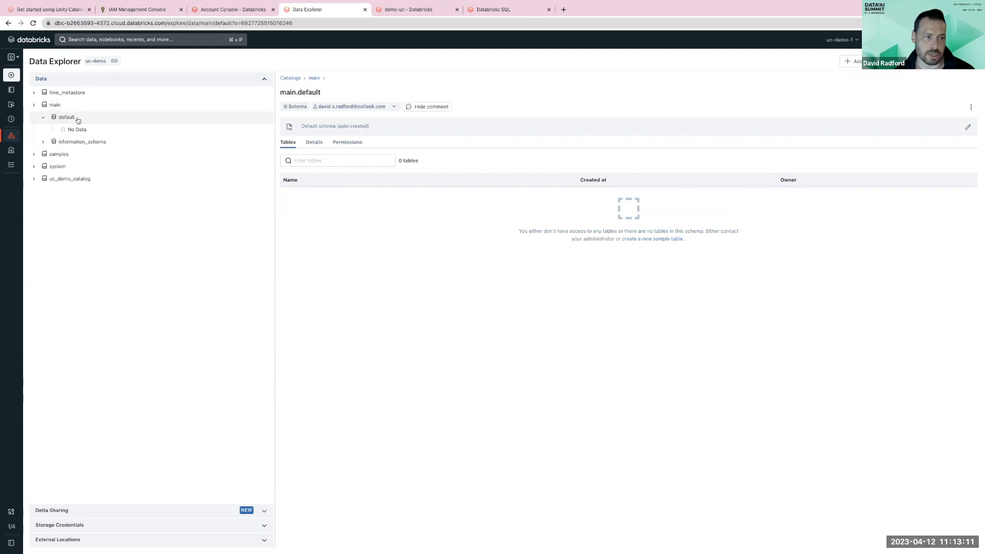
- Inspect the new-cluster form's Unity Catalog tag and access mode options, then return to the existing cluster
{"action": "left_click", "coordinate": [18, 151]}
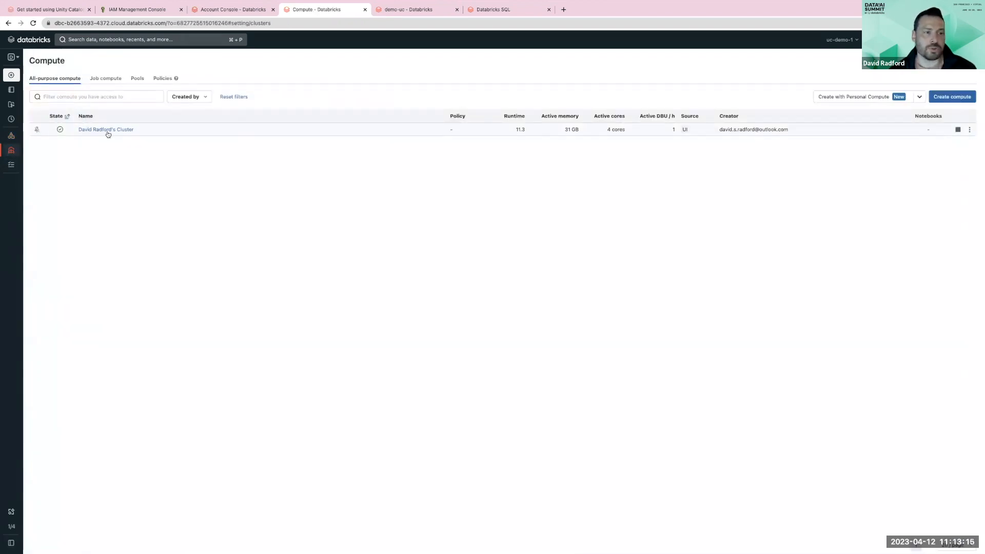
{"action": "left_click", "coordinate": [969, 99]}
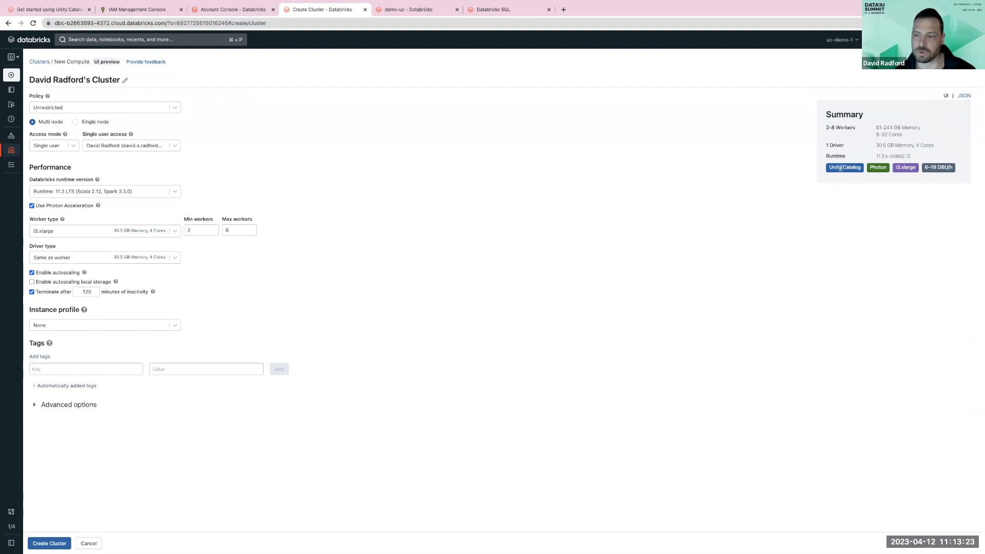
{"action": "left_click_drag", "start_coordinate": [830, 167], "coordinate": [859, 166]}
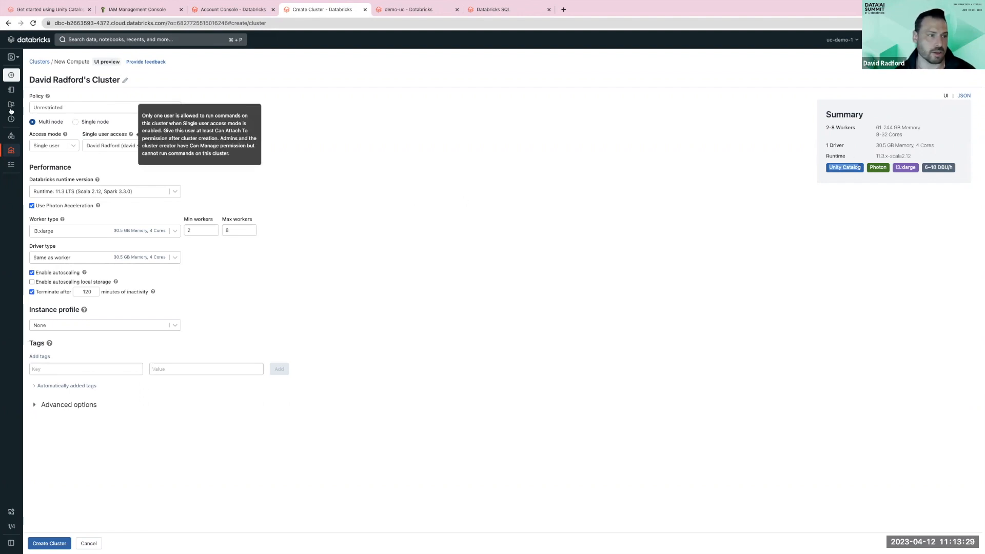
{"action": "left_click", "coordinate": [55, 144]}
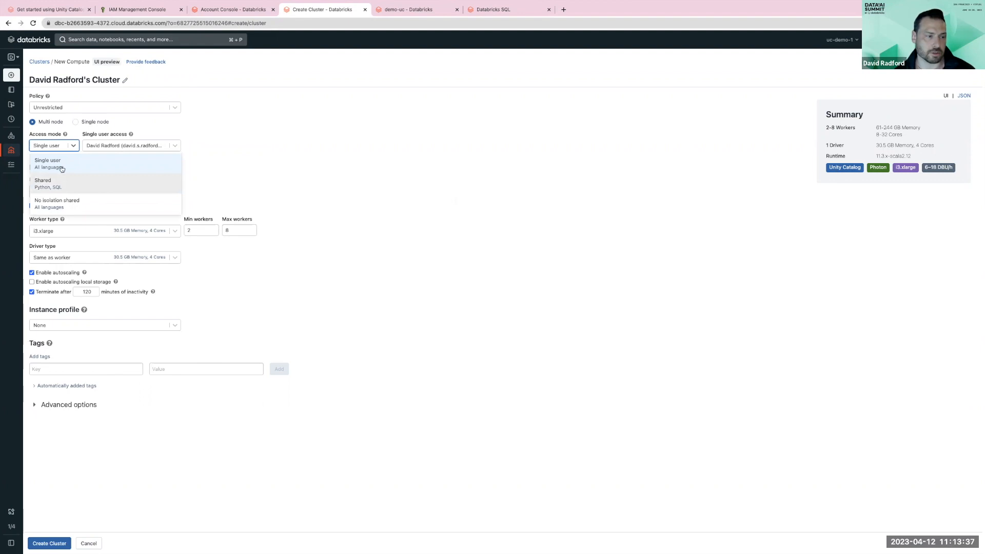
{"action": "left_click", "coordinate": [124, 163]}
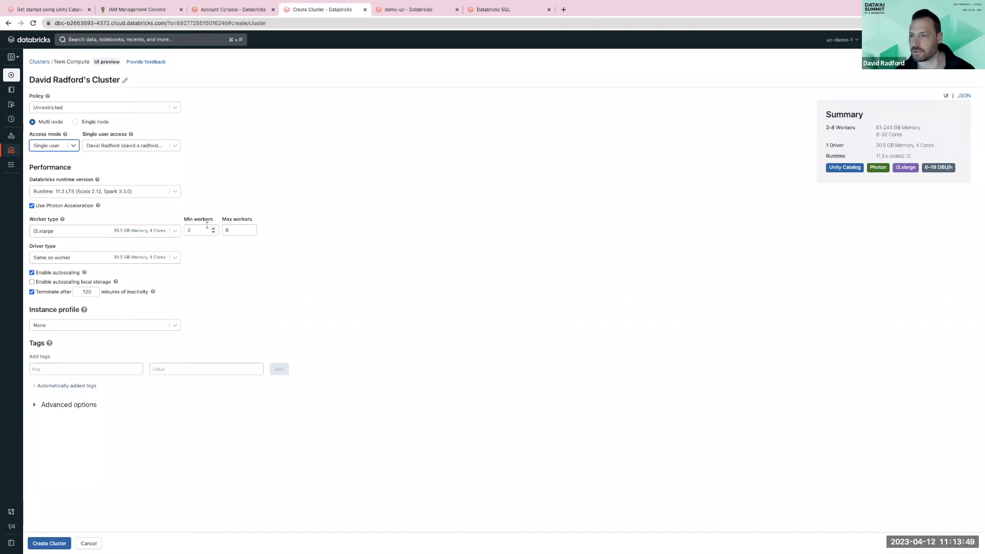
{"action": "left_click", "coordinate": [45, 62]}
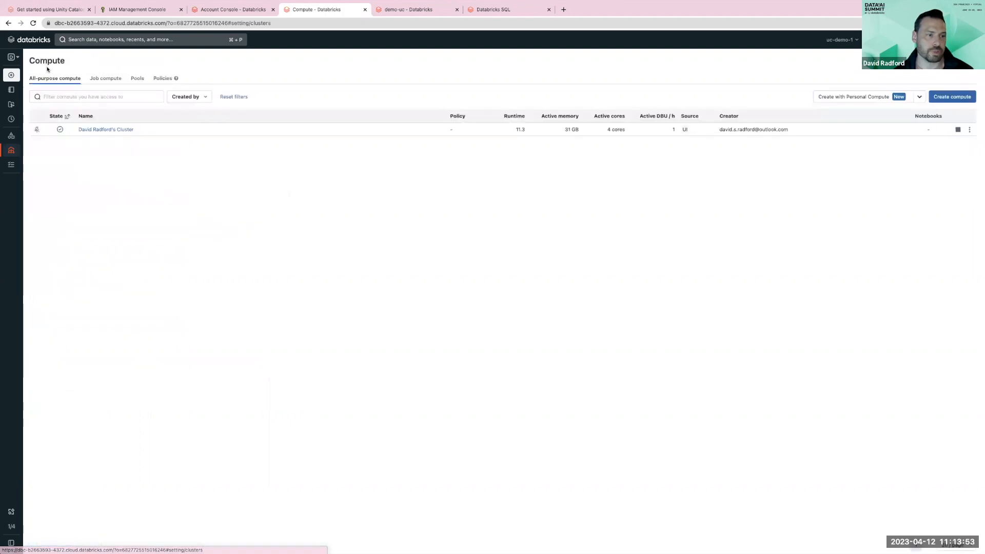
{"action": "left_click", "coordinate": [114, 130]}
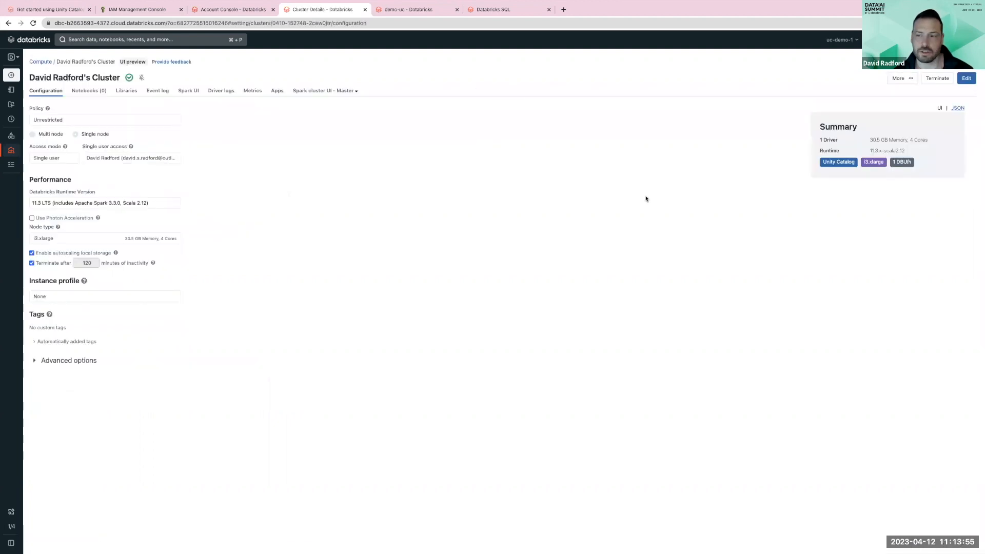
- Run all cells of the demo-uc notebook and select the catalog name in its first cell
{"action": "left_click", "coordinate": [395, 12]}
{"action": "left_click", "coordinate": [236, 102]}
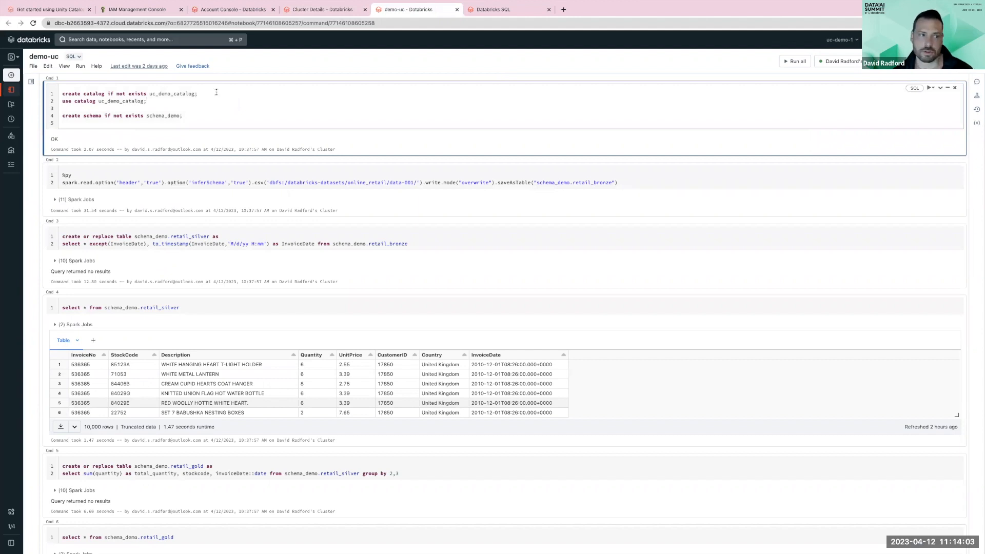
{"action": "left_click", "coordinate": [794, 61]}
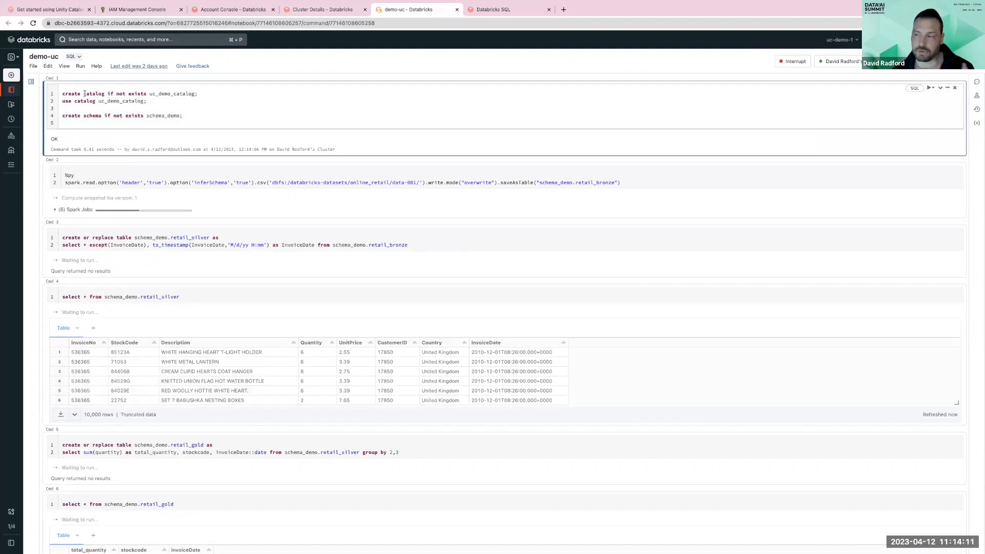
{"action": "left_click_drag", "start_coordinate": [85, 93], "coordinate": [129, 94]}
{"action": "double_click", "coordinate": [178, 93]}
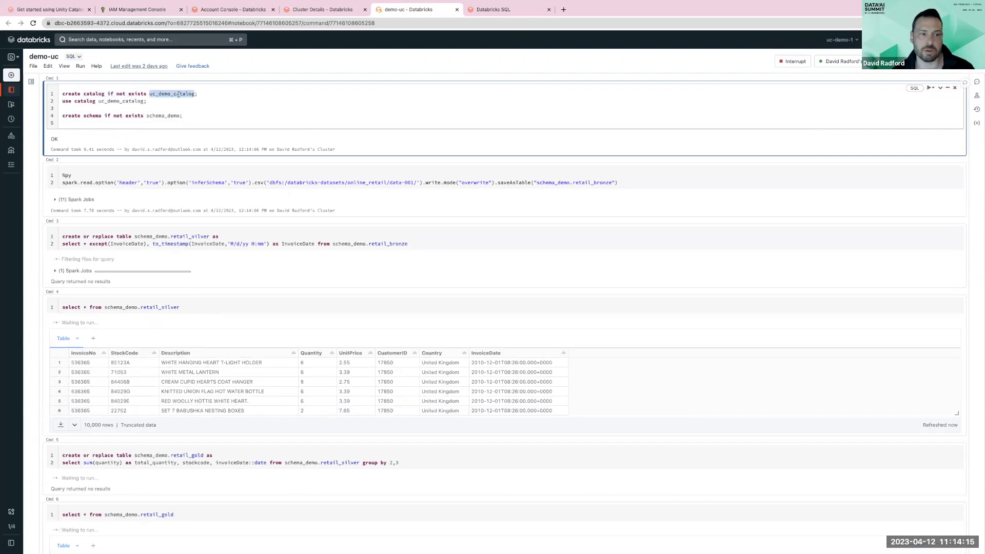
- Review the first two notebook cells: the catalog creation, use catalog and schema statements, and the bronze table load
{"action": "double_click", "coordinate": [130, 101]}
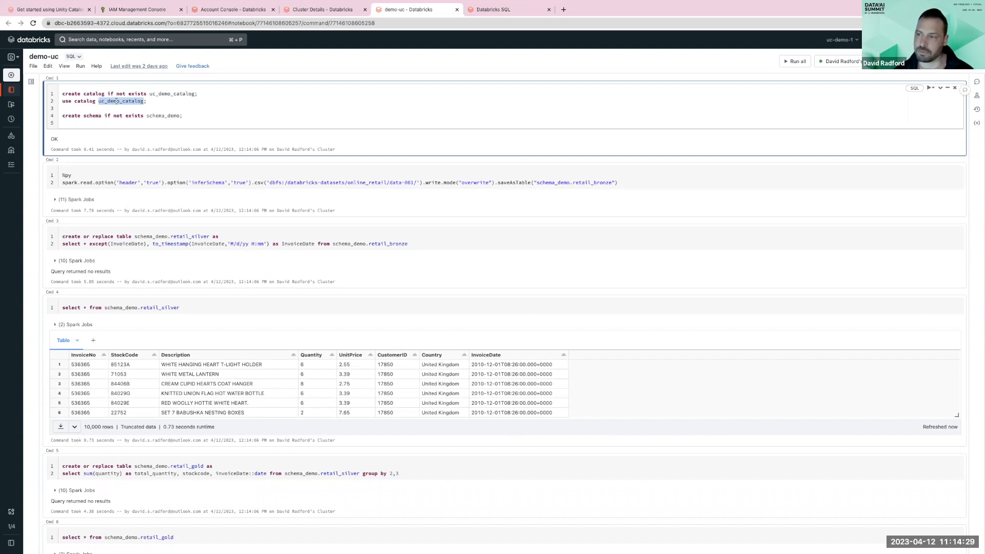
{"action": "left_click", "coordinate": [117, 101]}
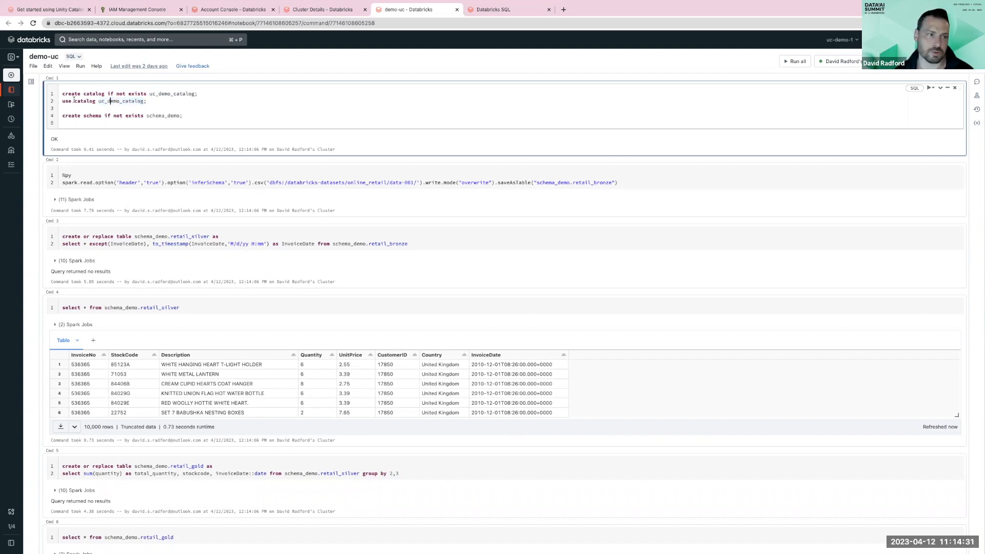
{"action": "left_click_drag", "start_coordinate": [64, 101], "coordinate": [94, 102]}
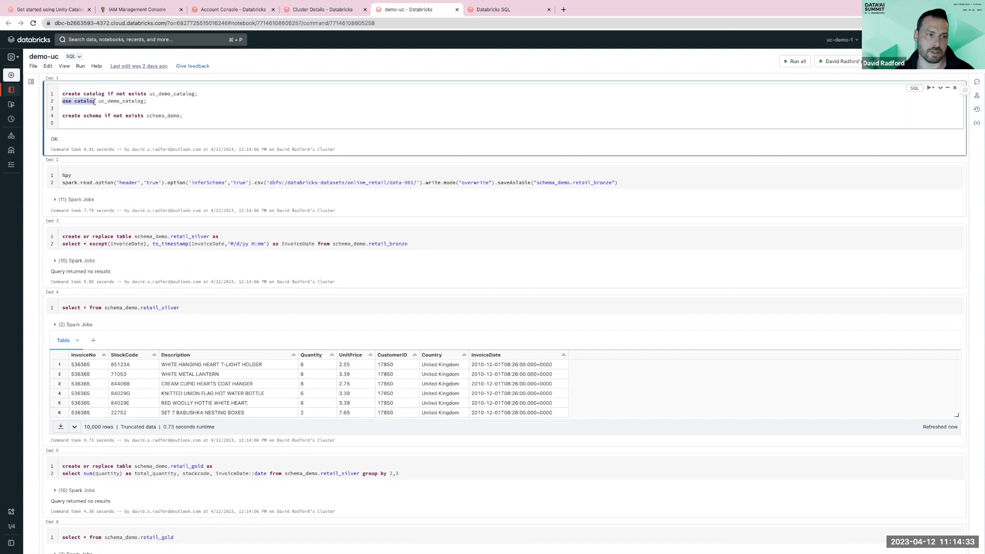
{"action": "double_click", "coordinate": [102, 101]}
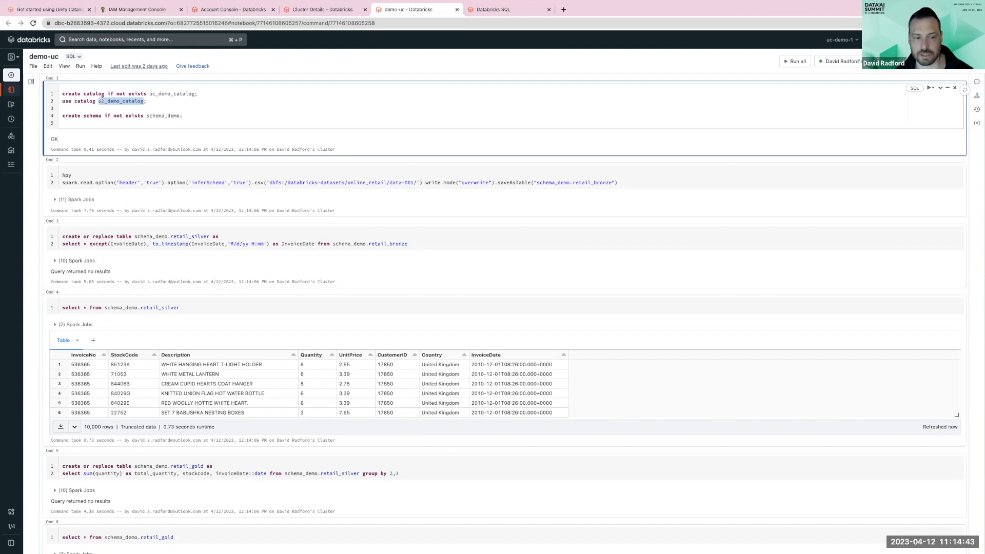
{"action": "left_click", "coordinate": [111, 102]}
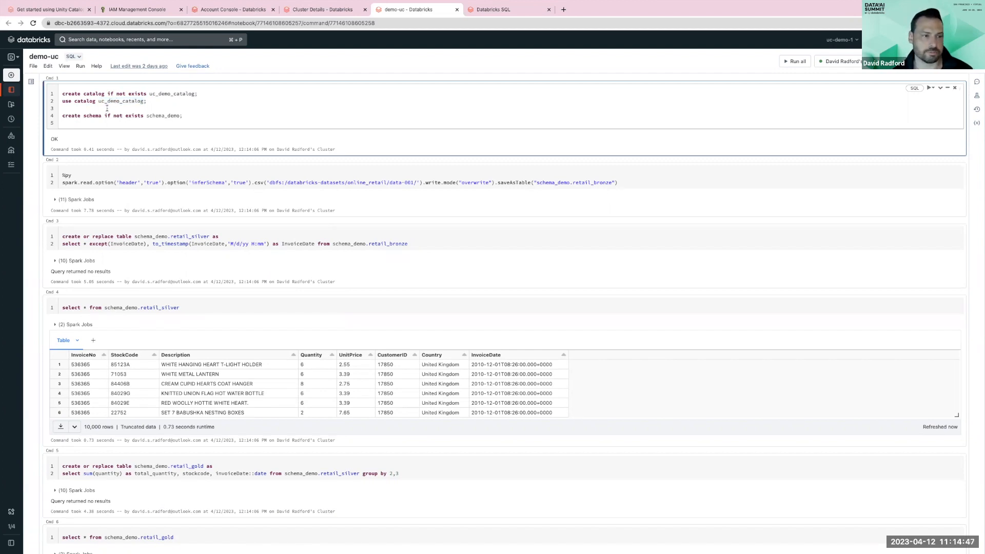
{"action": "left_click", "coordinate": [92, 116]}
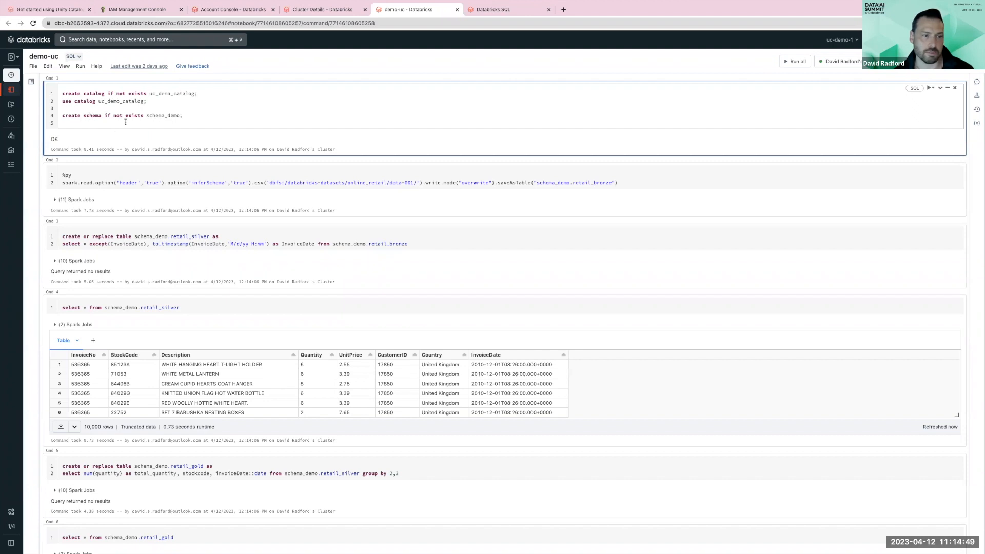
{"action": "left_click", "coordinate": [275, 182]}
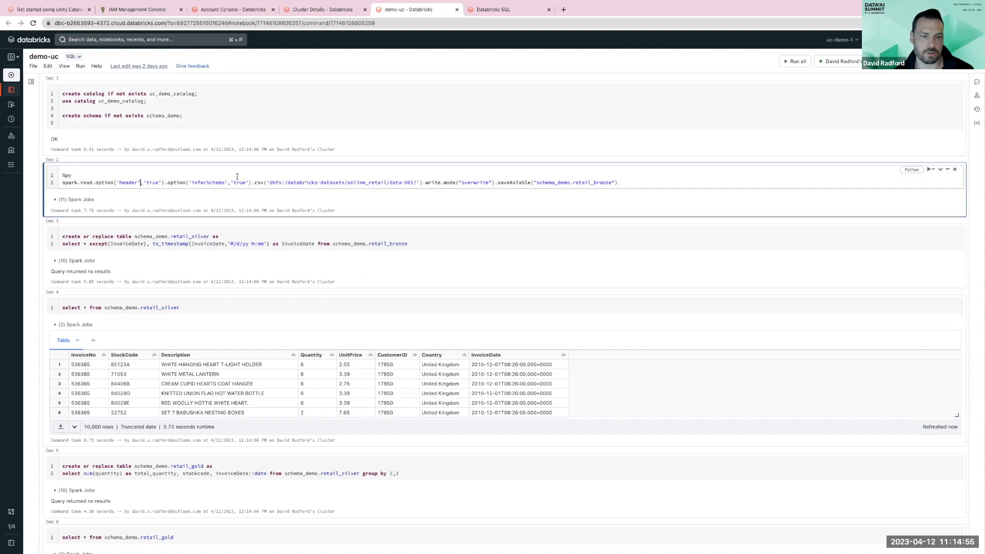
{"action": "double_click", "coordinate": [585, 182]}
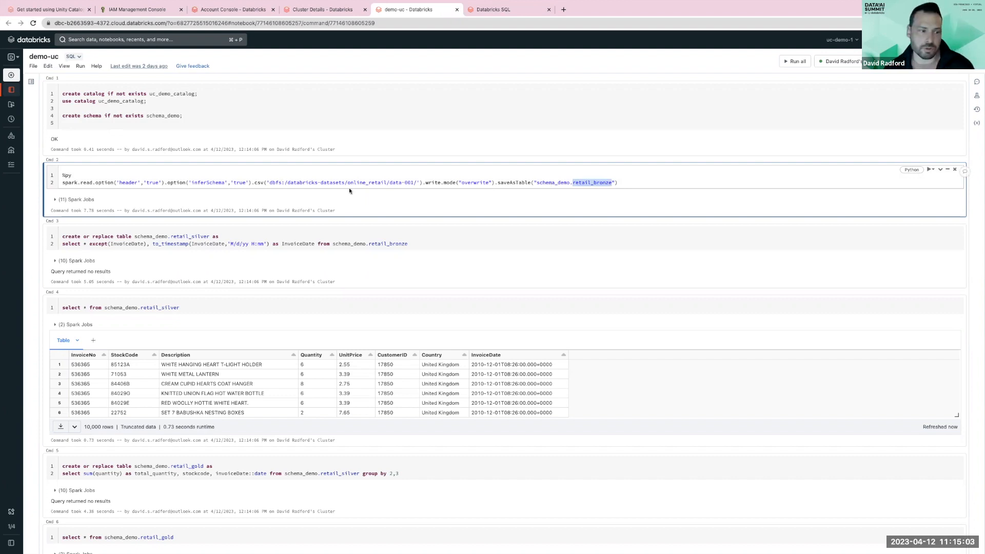
- Review the silver and gold table cells, the timestamp conversion of InvoiceDate, and their query results
{"action": "left_click", "coordinate": [131, 237]}
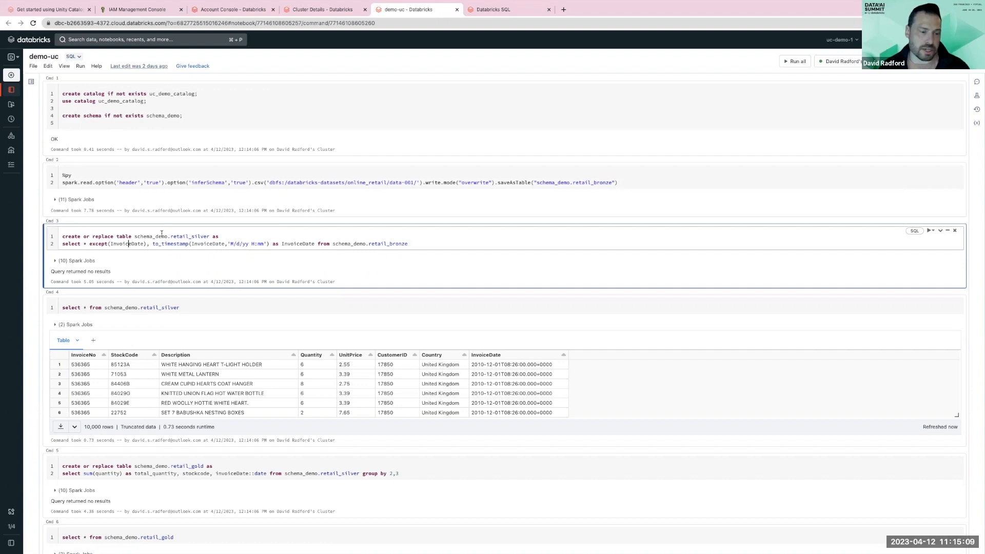
{"action": "double_click", "coordinate": [205, 244]}
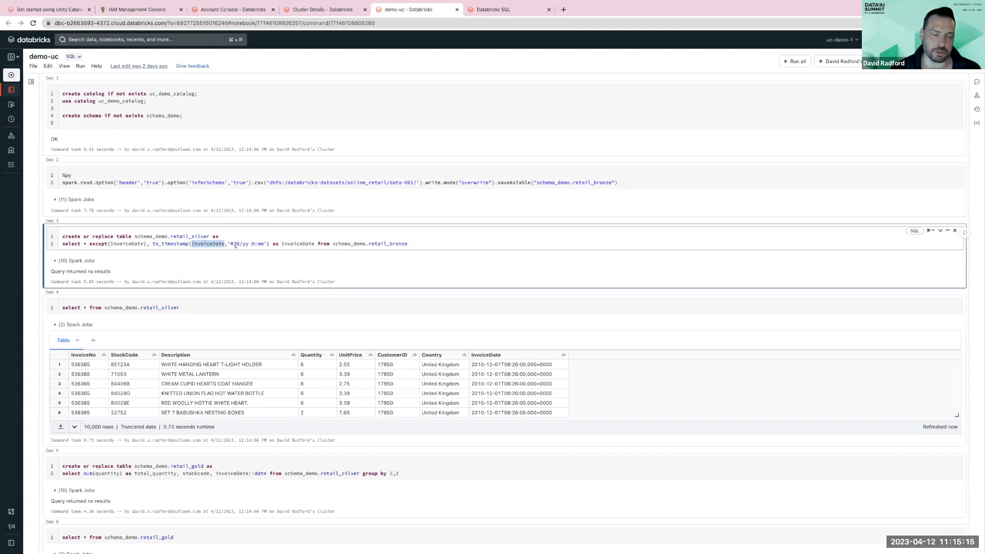
{"action": "left_click_drag", "start_coordinate": [229, 243], "coordinate": [245, 243]}
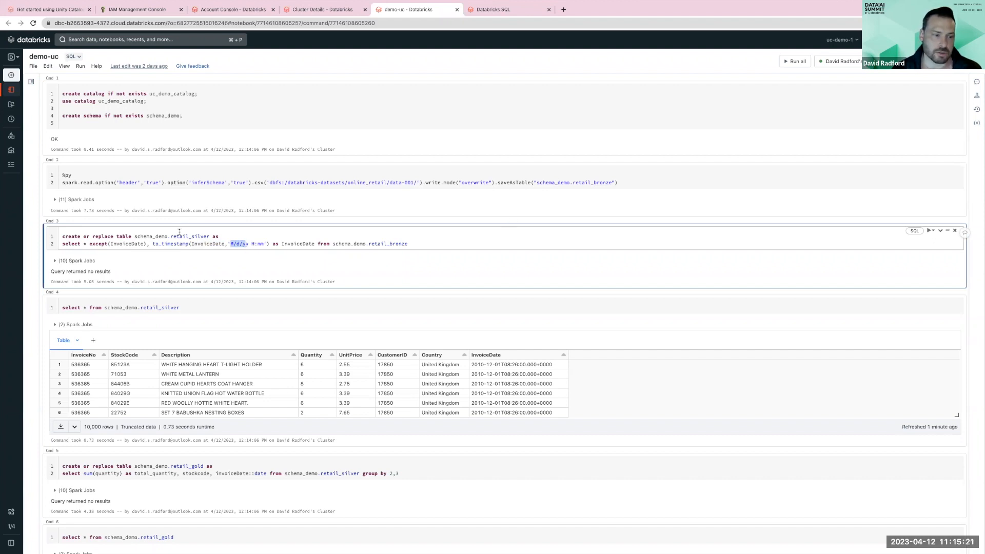
{"action": "scroll", "coordinate": [215, 287], "scroll_direction": "down", "scroll_amount": 2}
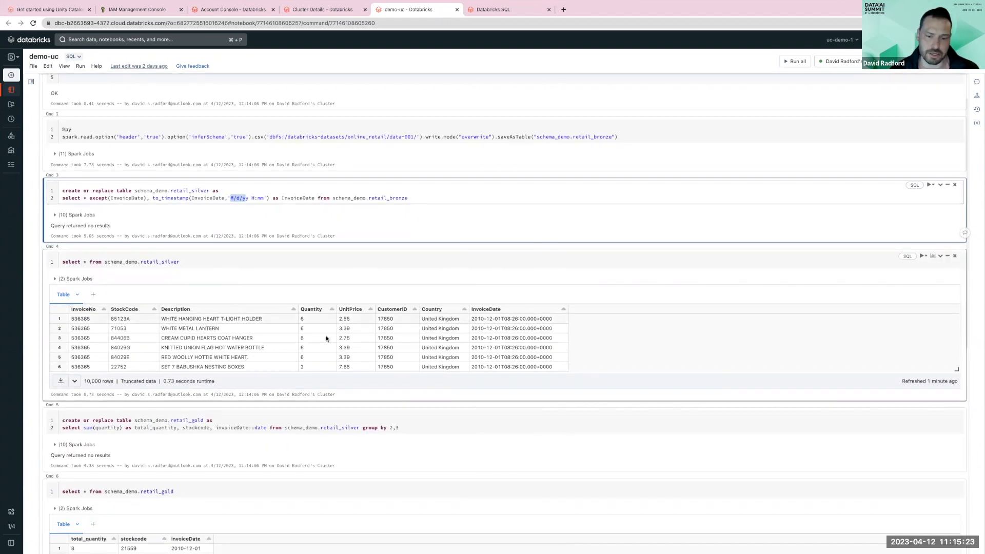
{"action": "left_click_drag", "start_coordinate": [553, 320], "coordinate": [457, 319]}
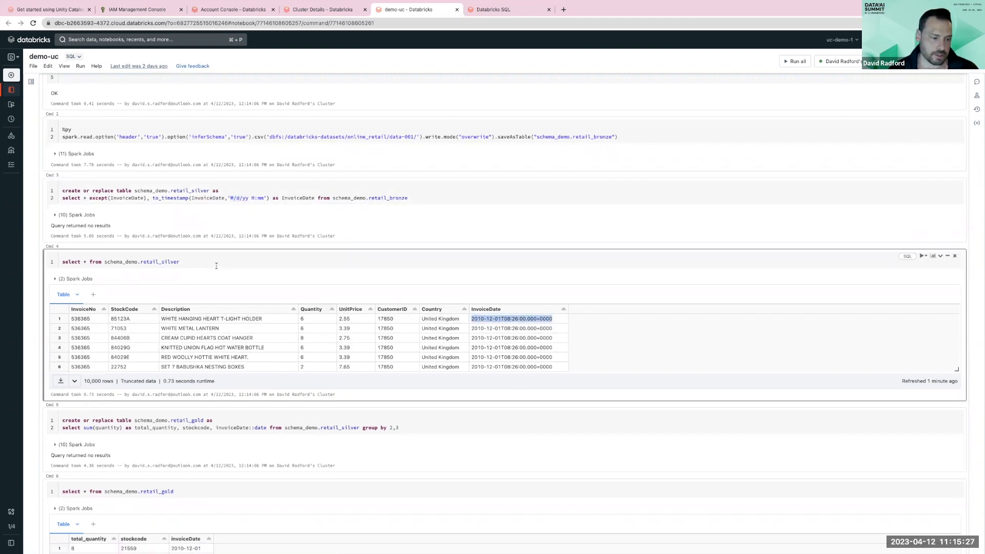
{"action": "scroll", "coordinate": [215, 264], "scroll_direction": "down", "scroll_amount": 3}
{"action": "scroll", "coordinate": [215, 282], "scroll_direction": "down", "scroll_amount": 3}
{"action": "scroll", "coordinate": [250, 349], "scroll_direction": "down", "scroll_amount": 2}
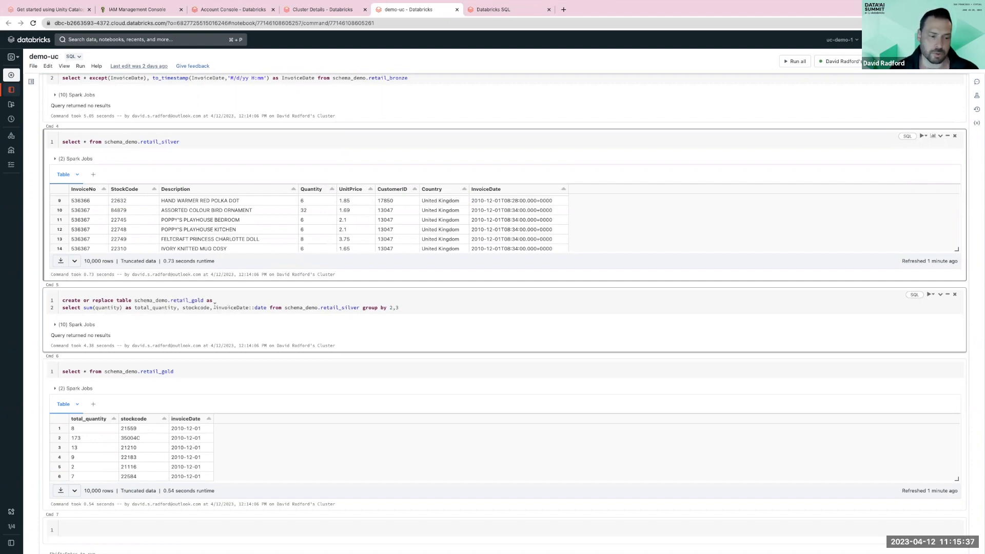
{"action": "scroll", "coordinate": [215, 308], "scroll_direction": "down", "scroll_amount": 3}
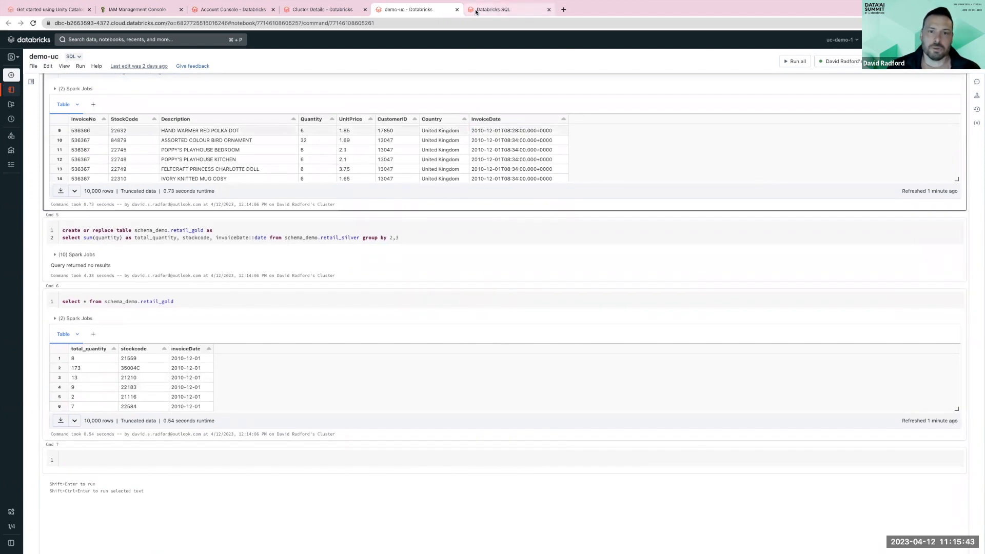
- In the Databricks SQL tab, open Data Explorer and browse uc_demo_catalog's schema_demo to the retail_gold table
{"action": "left_click", "coordinate": [494, 10]}
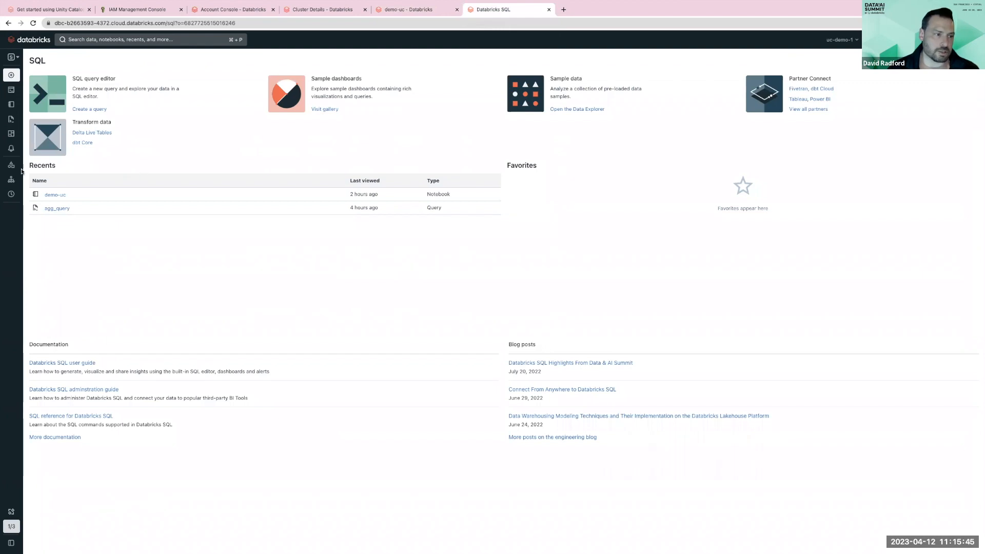
{"action": "mouse_move", "coordinate": [17, 168]}
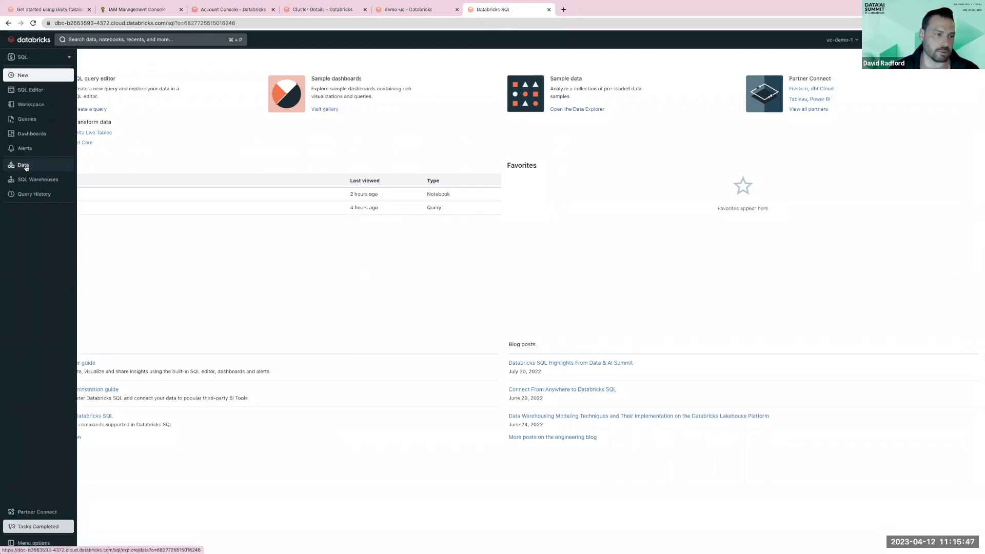
{"action": "left_click", "coordinate": [20, 166]}
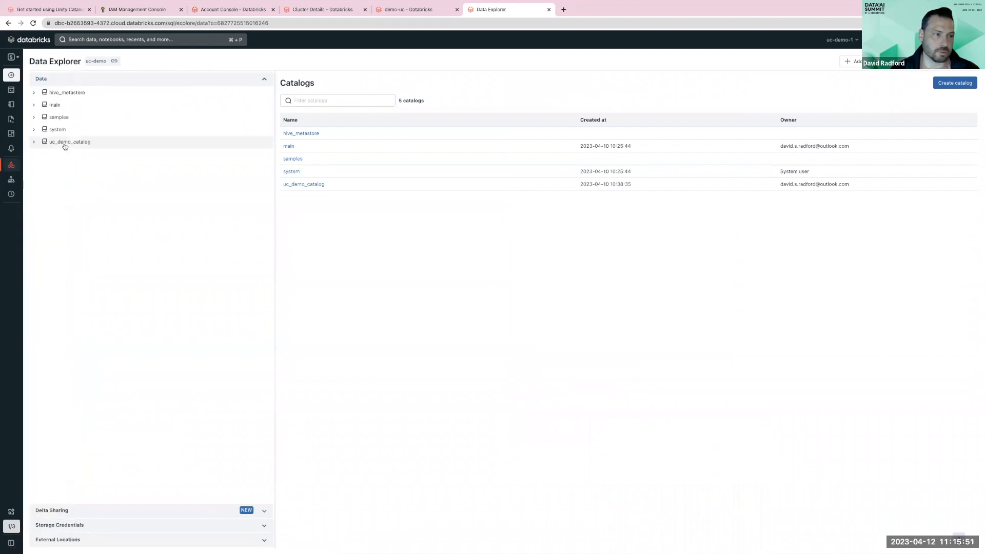
{"action": "left_click", "coordinate": [50, 144]}
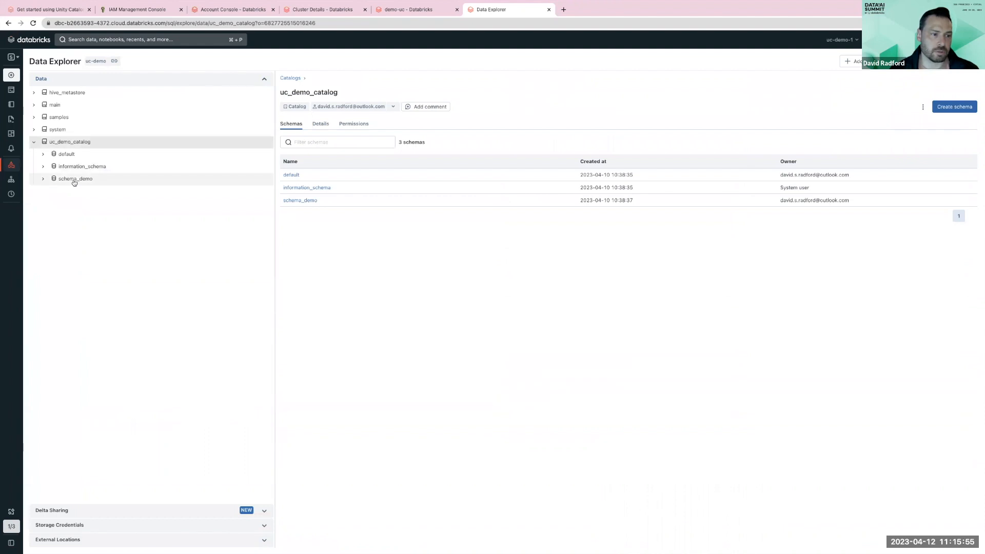
{"action": "left_click", "coordinate": [74, 179]}
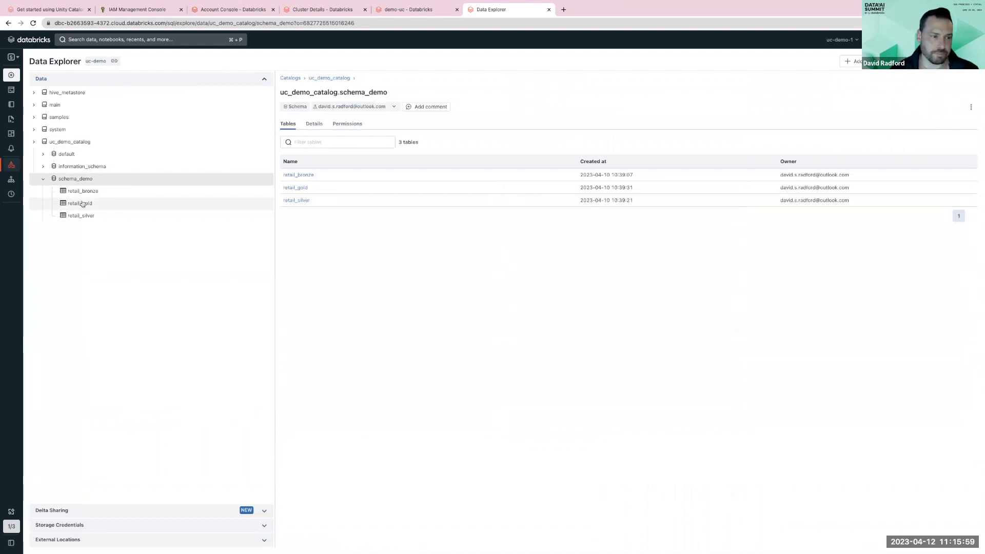
{"action": "left_click", "coordinate": [83, 203]}
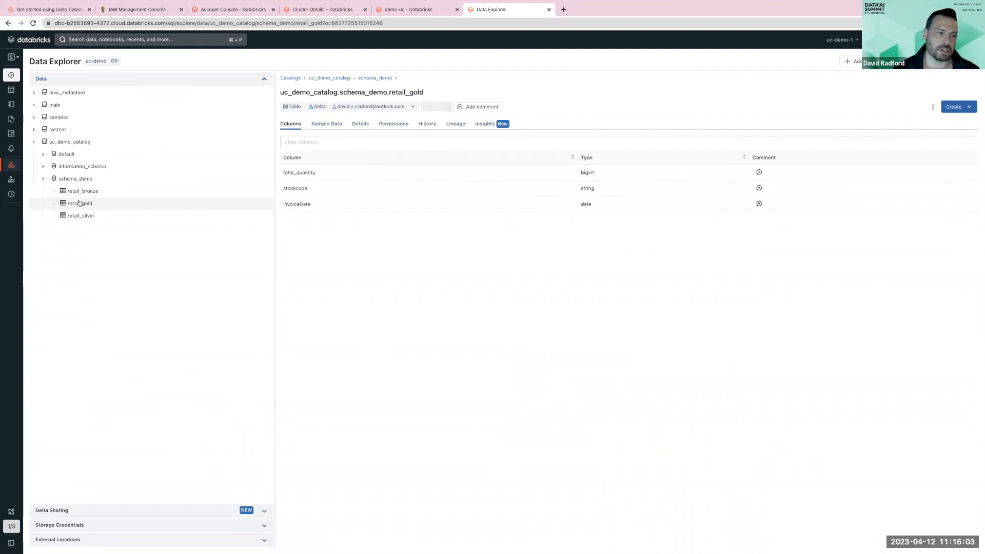
- Open retail_gold's lineage graph, expand its upstream tables and columns to trace StockCode, then close the graph
{"action": "left_click", "coordinate": [455, 124]}
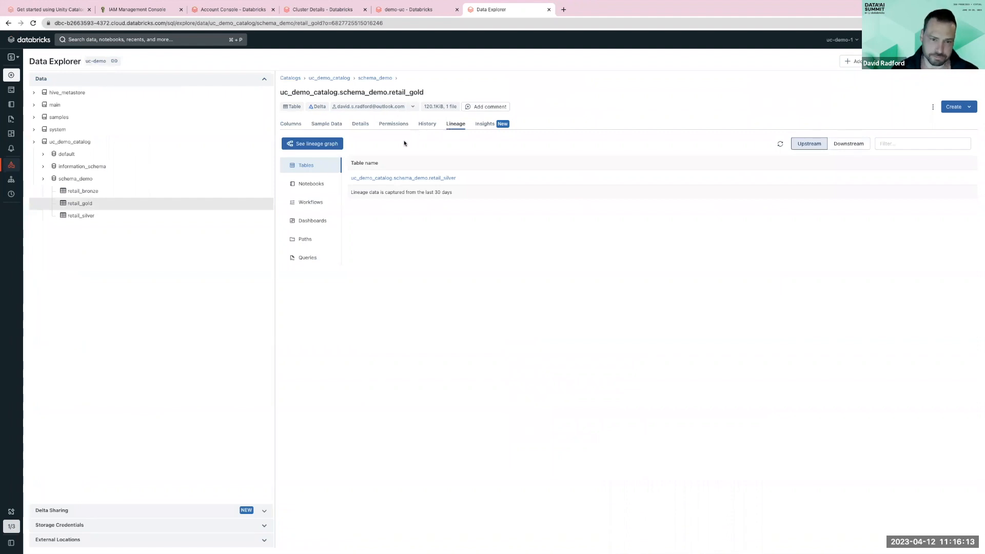
{"action": "left_click", "coordinate": [319, 146]}
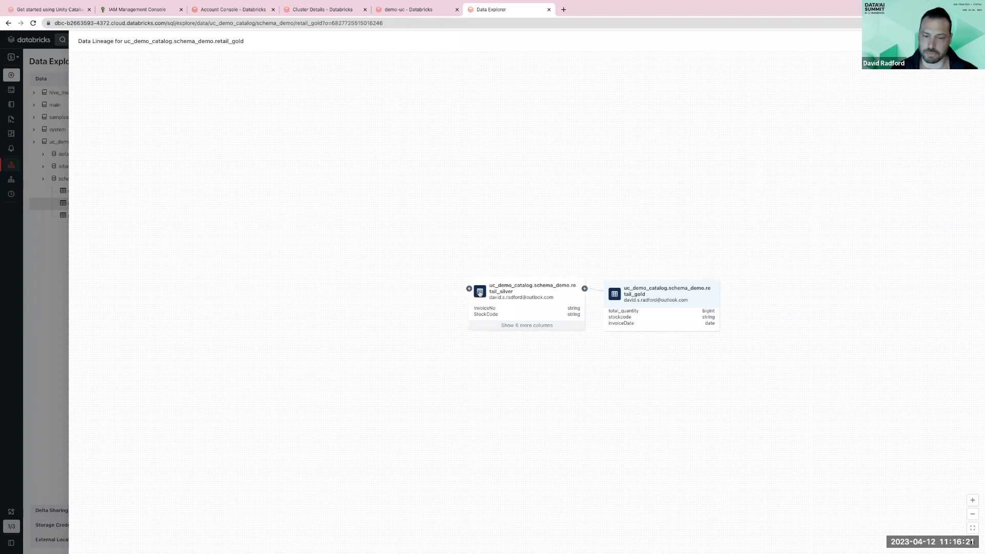
{"action": "left_click", "coordinate": [469, 289]}
{"action": "left_click", "coordinate": [510, 327]}
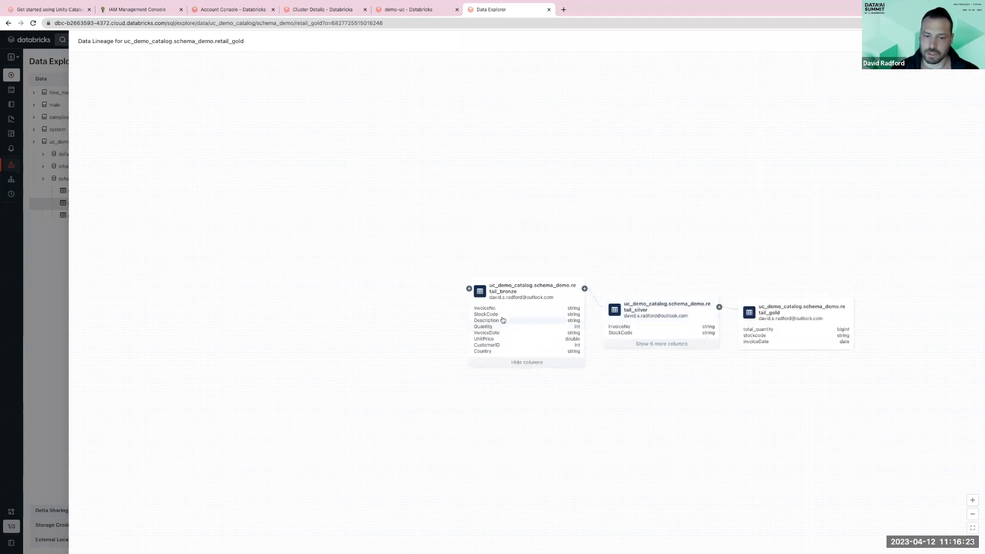
{"action": "left_click", "coordinate": [502, 315]}
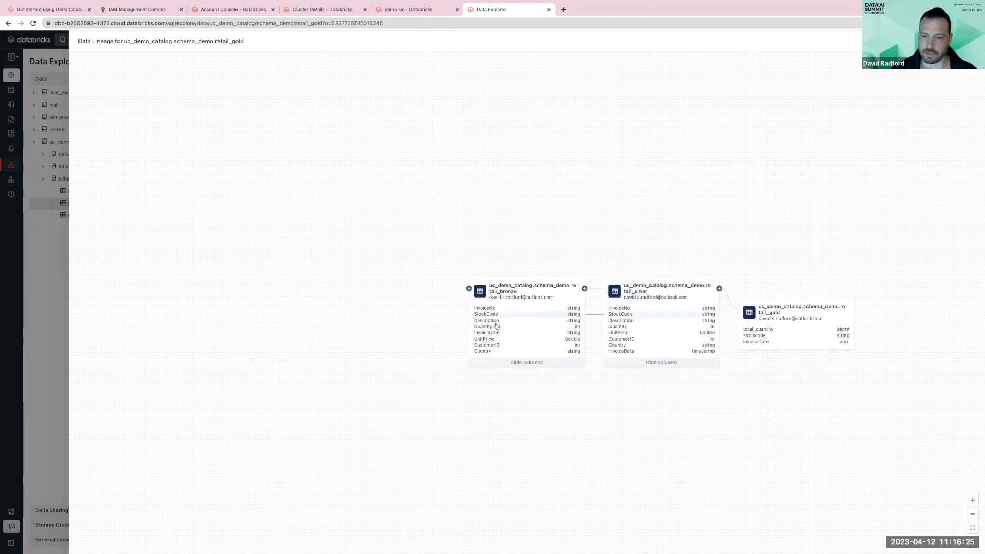
{"action": "left_click", "coordinate": [637, 315]}
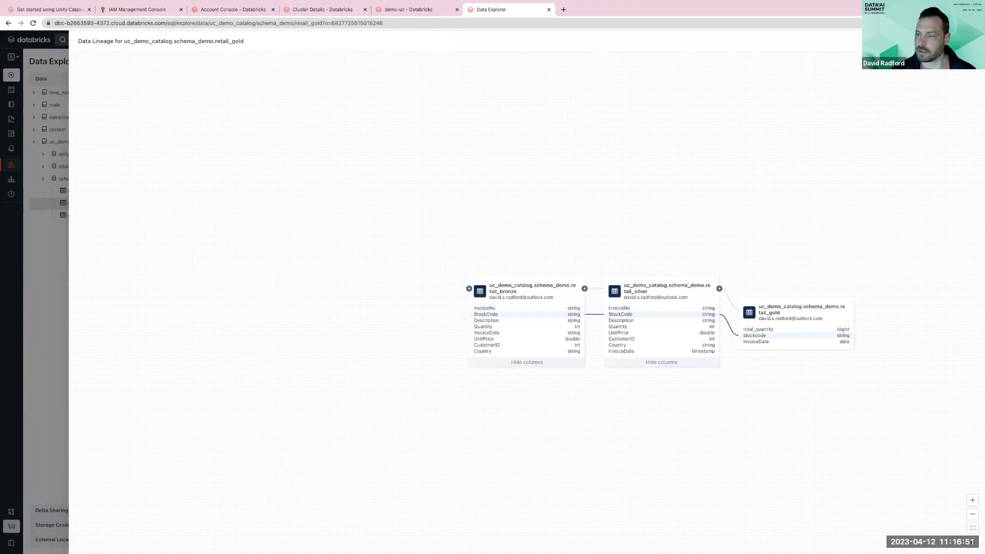
{"action": "key", "text": "Escape"}
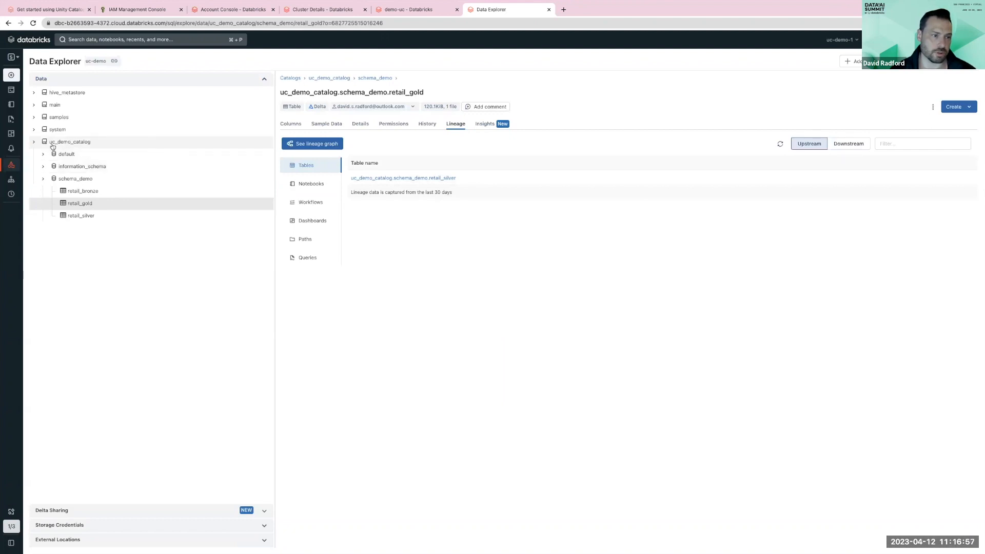
- Browse the catalog's information_schema, viewing the tables view's sample data and the columns view
{"action": "left_click", "coordinate": [59, 167]}
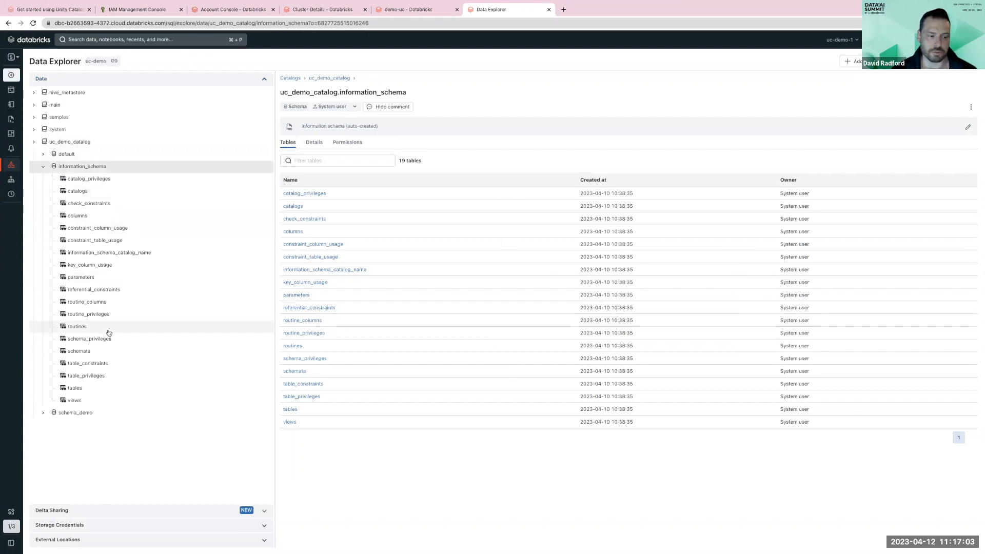
{"action": "left_click", "coordinate": [105, 387]}
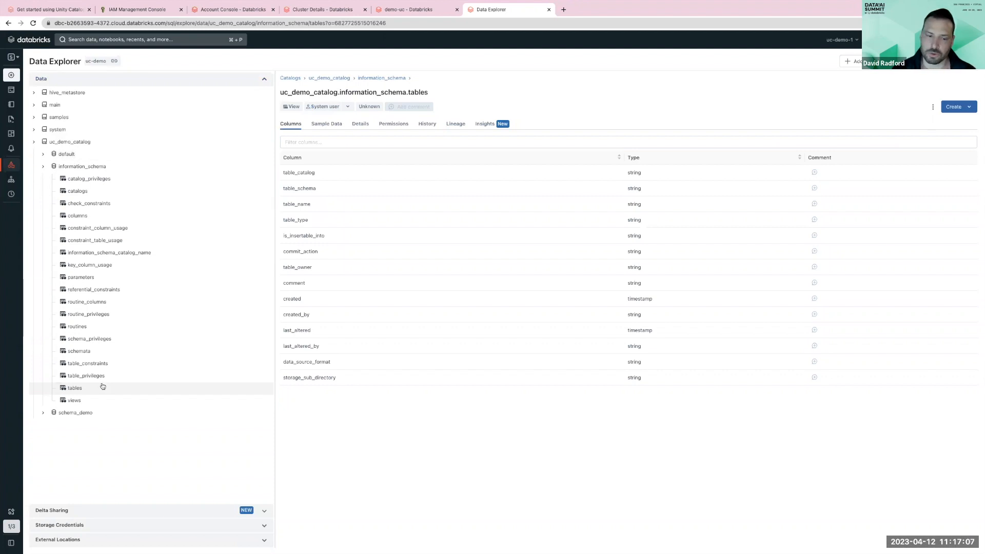
{"action": "left_click", "coordinate": [336, 128]}
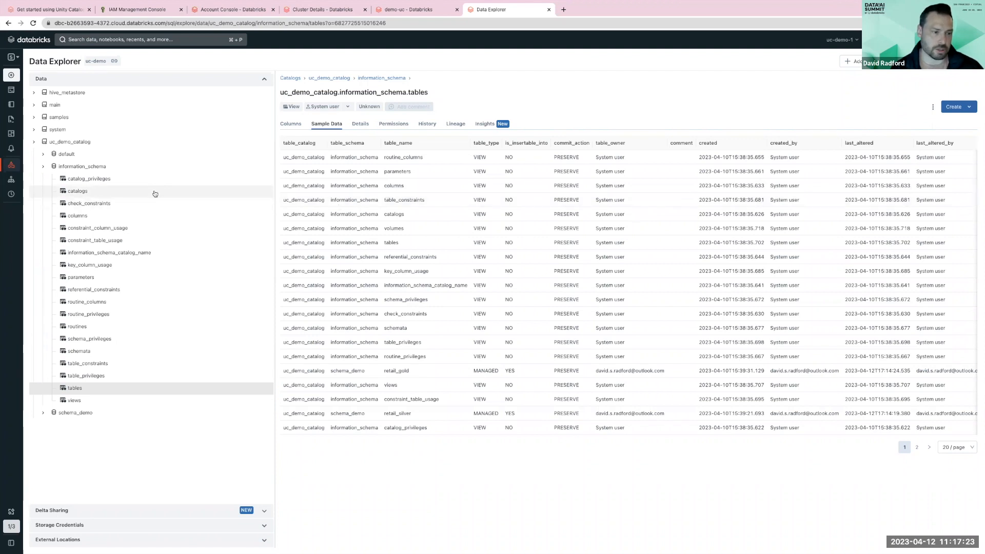
{"action": "left_click", "coordinate": [209, 210]}
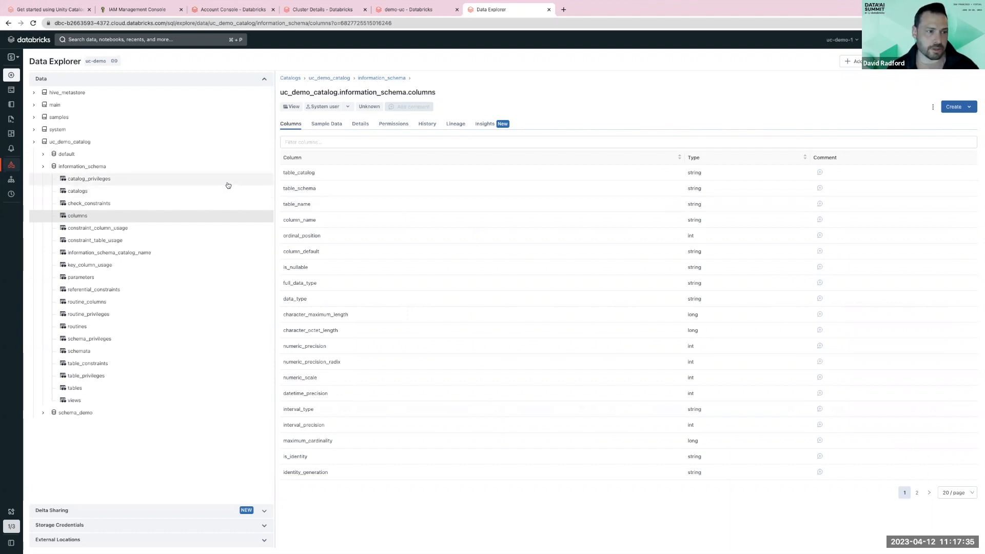
- Return to retail_gold and open its Insights to expand the frequent query
{"action": "left_click", "coordinate": [44, 167]}
{"action": "left_click", "coordinate": [72, 179]}
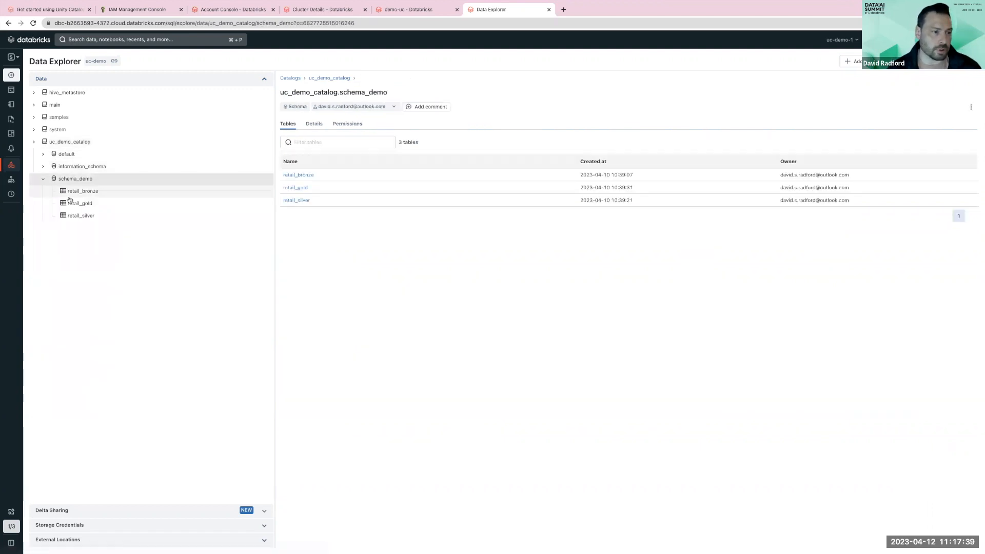
{"action": "left_click", "coordinate": [72, 203]}
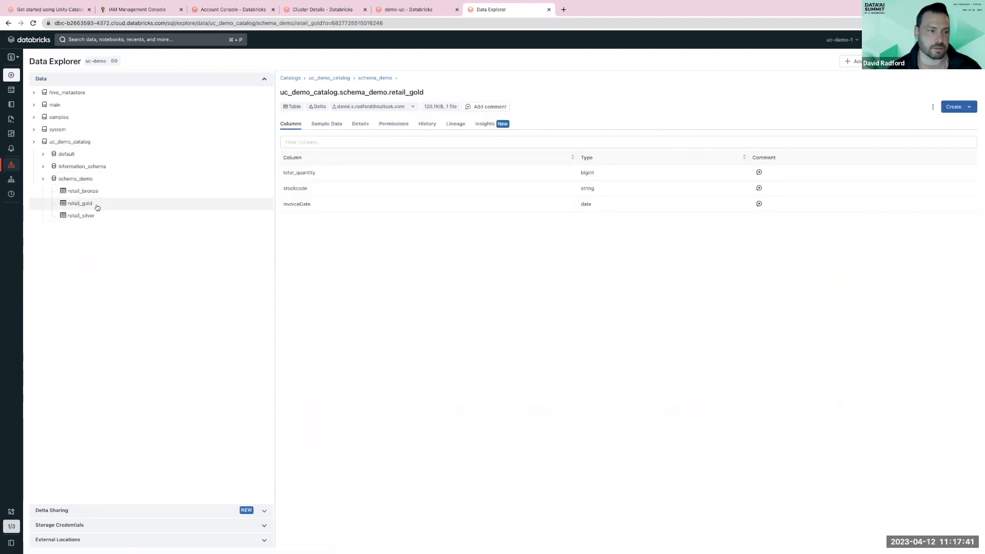
{"action": "left_click", "coordinate": [477, 124]}
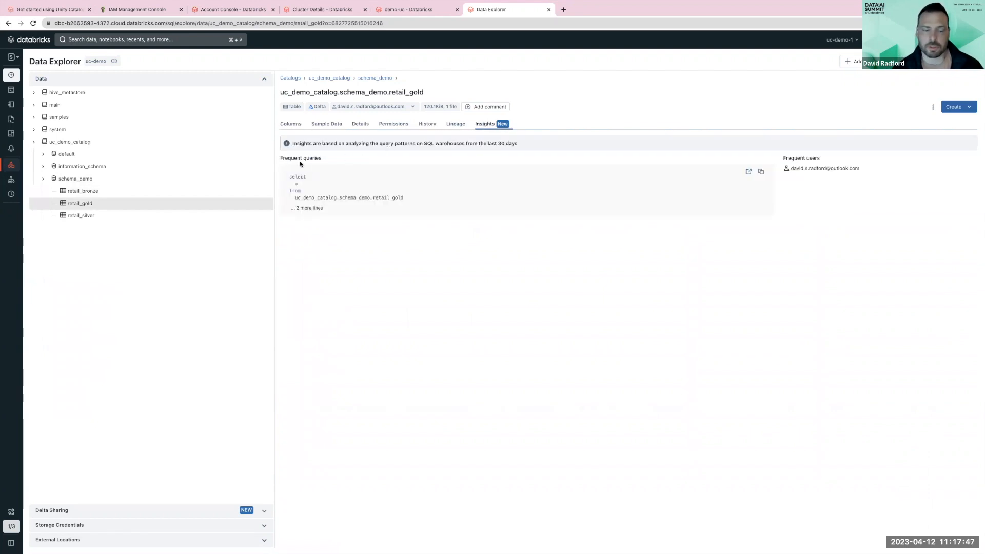
{"action": "left_click", "coordinate": [308, 208]}
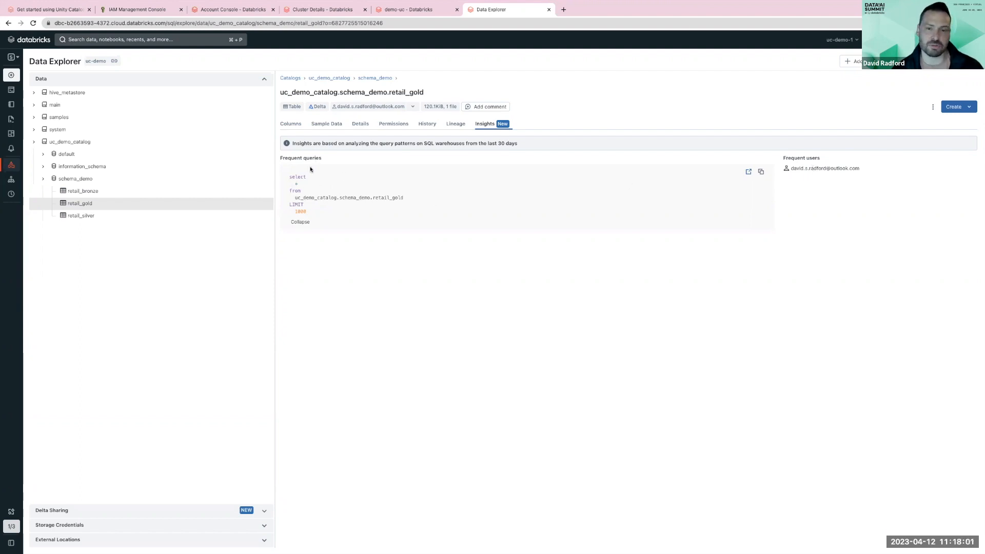
- Review retail_gold's lineage, viewing its upstream tables, notebooks and queries
{"action": "left_click", "coordinate": [93, 218]}
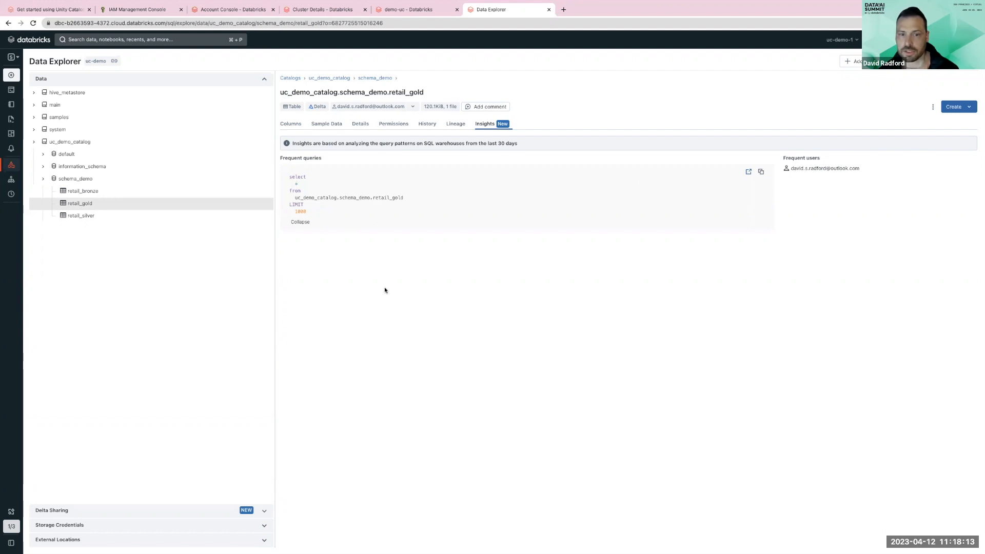
{"action": "left_click", "coordinate": [454, 127]}
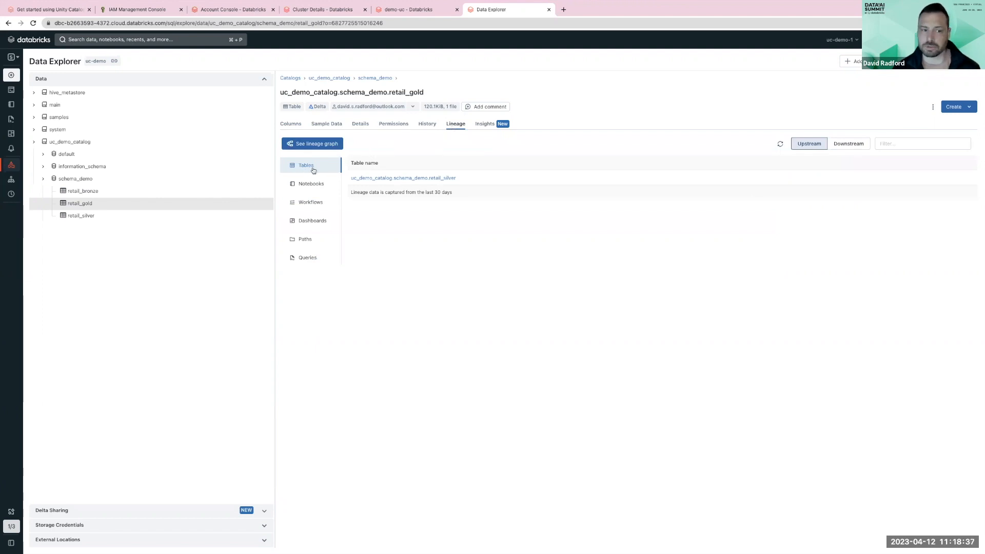
{"action": "left_click", "coordinate": [306, 183]}
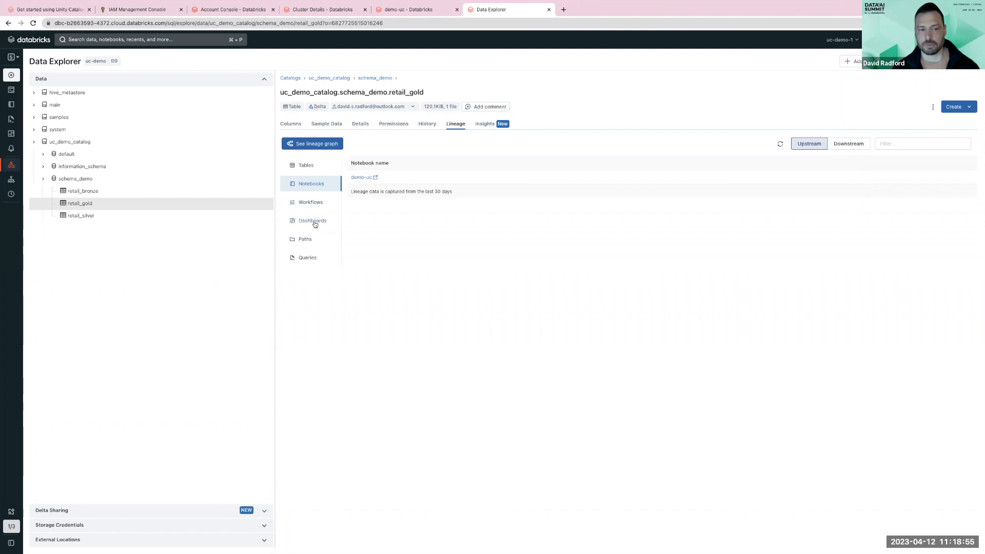
{"action": "left_click", "coordinate": [308, 258]}
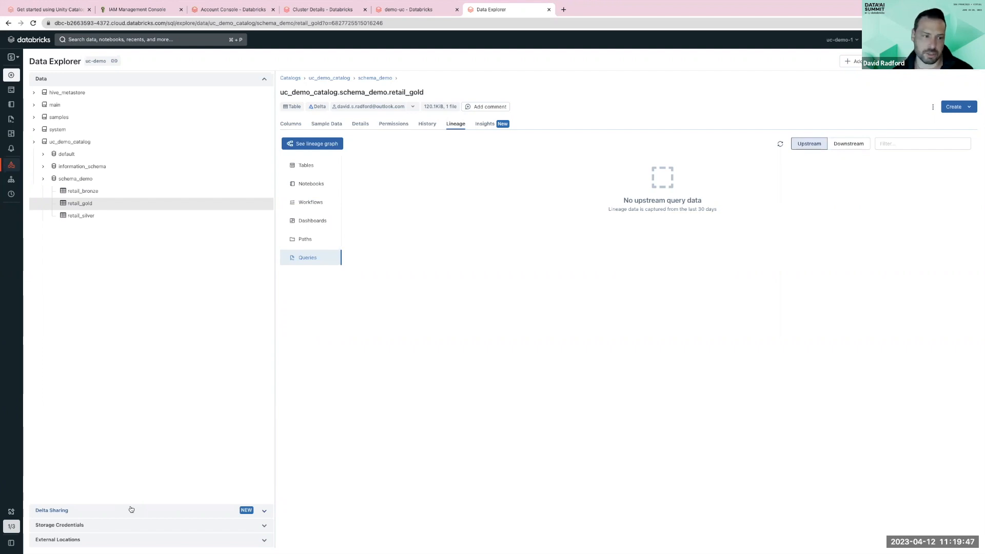
- Open Delta Sharing and create a new recipient named pandas-user
{"action": "left_click", "coordinate": [131, 510]}
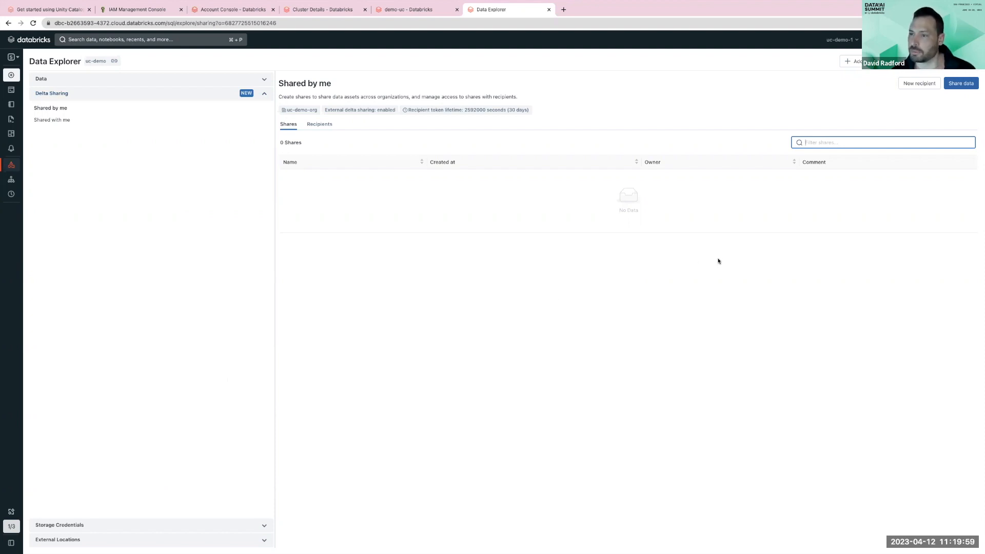
{"action": "left_click", "coordinate": [918, 88]}
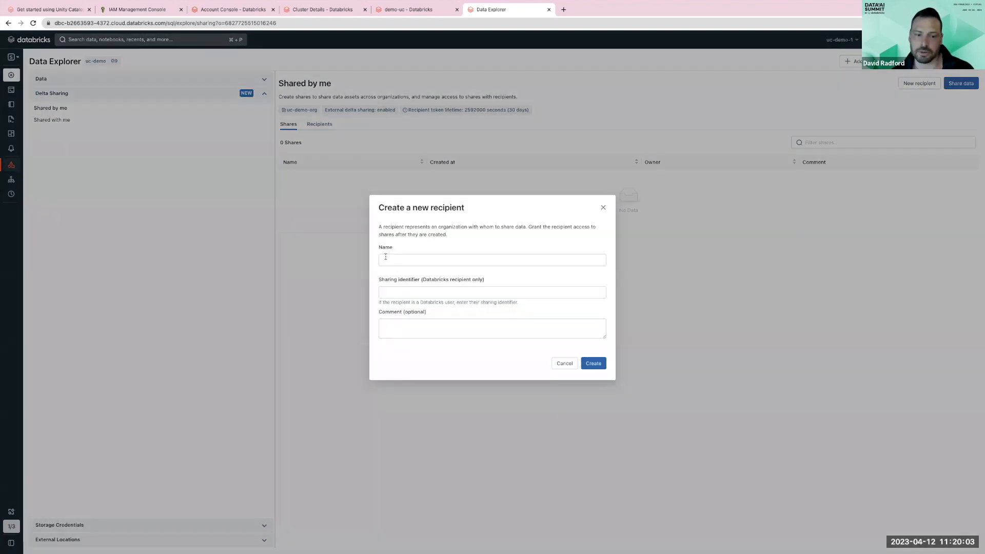
{"action": "type", "text": "pandas-user"}
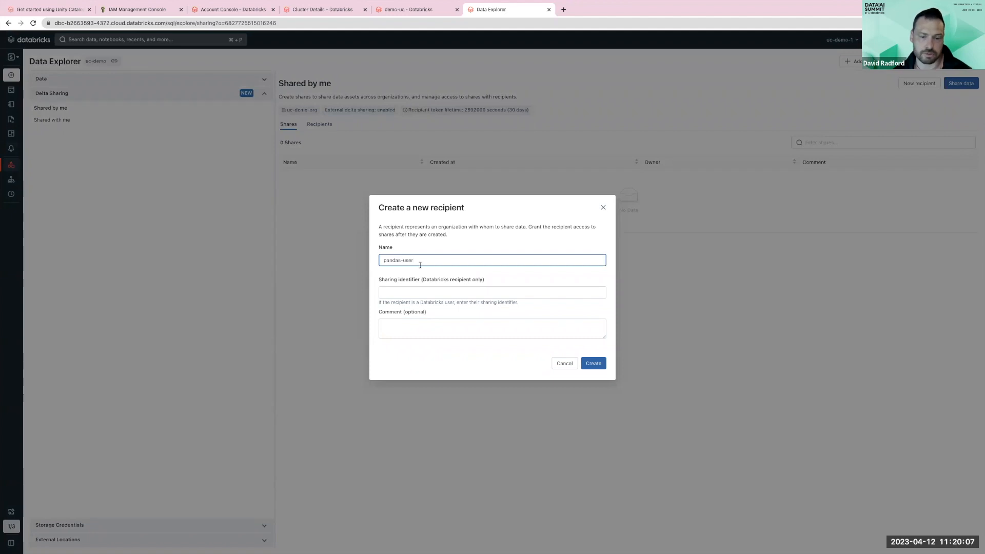
{"action": "left_click", "coordinate": [593, 363]}
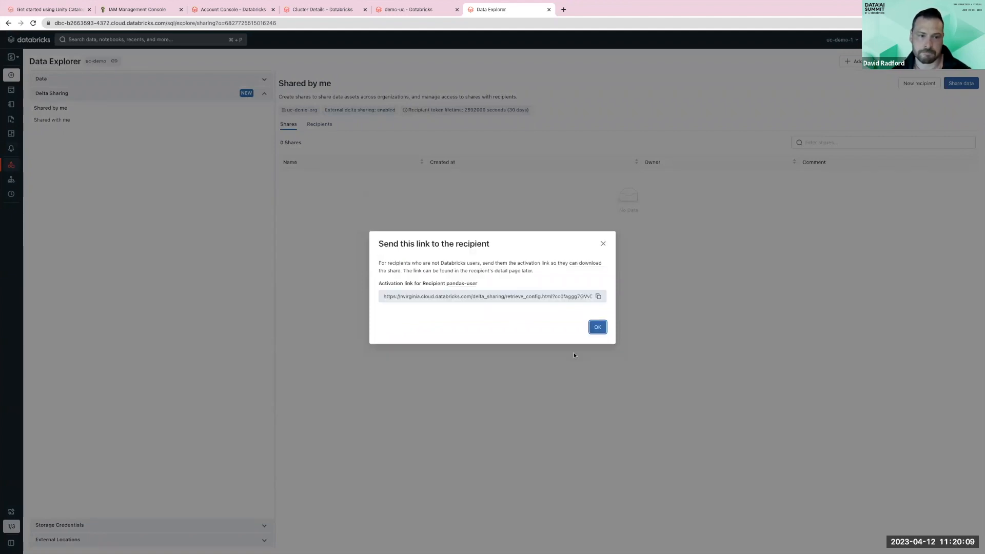
- Open the recipient's activation link in a new tab to download the credential file, then dismiss the link dialog
{"action": "left_click", "coordinate": [596, 297]}
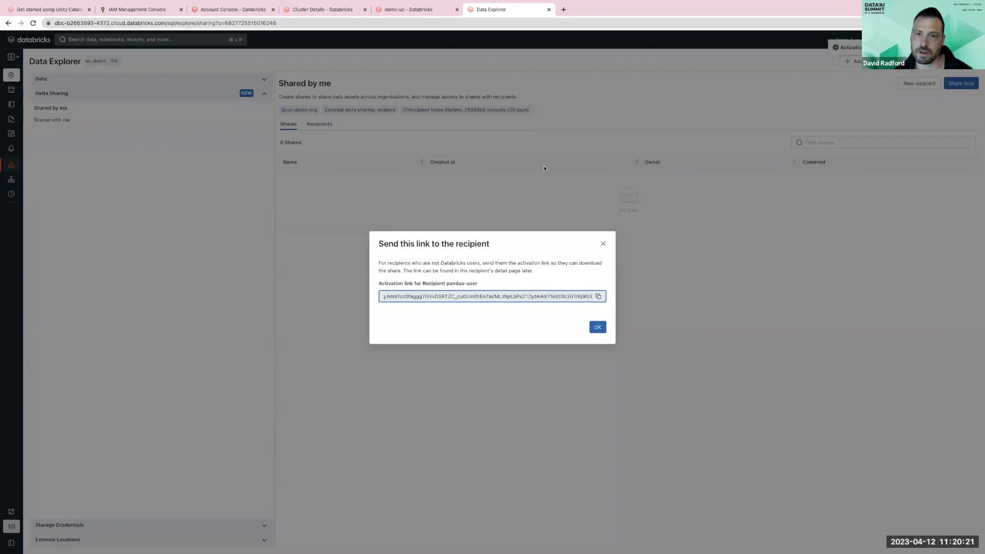
{"action": "left_click", "coordinate": [563, 9]}
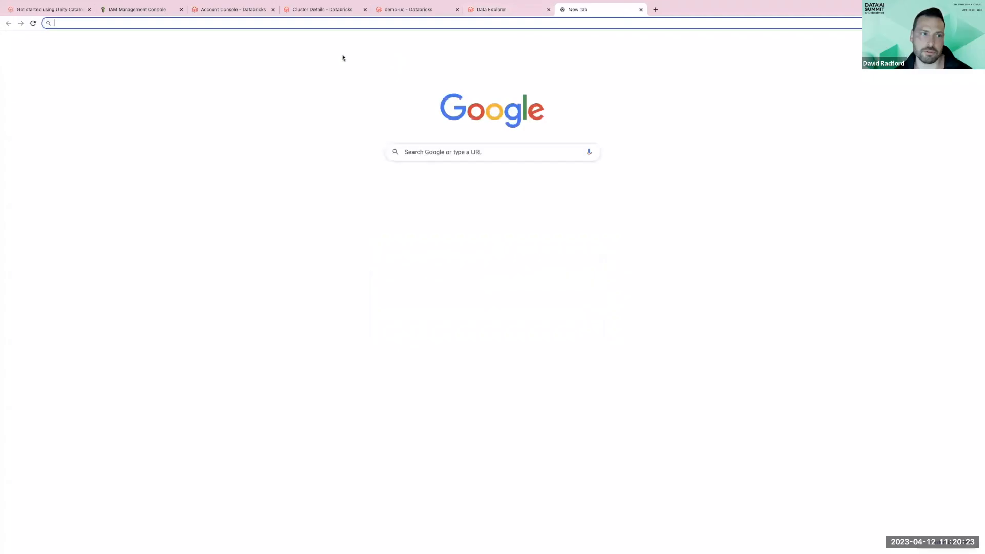
{"action": "key", "text": "ctrl+v"}
{"action": "key", "text": "Return"}
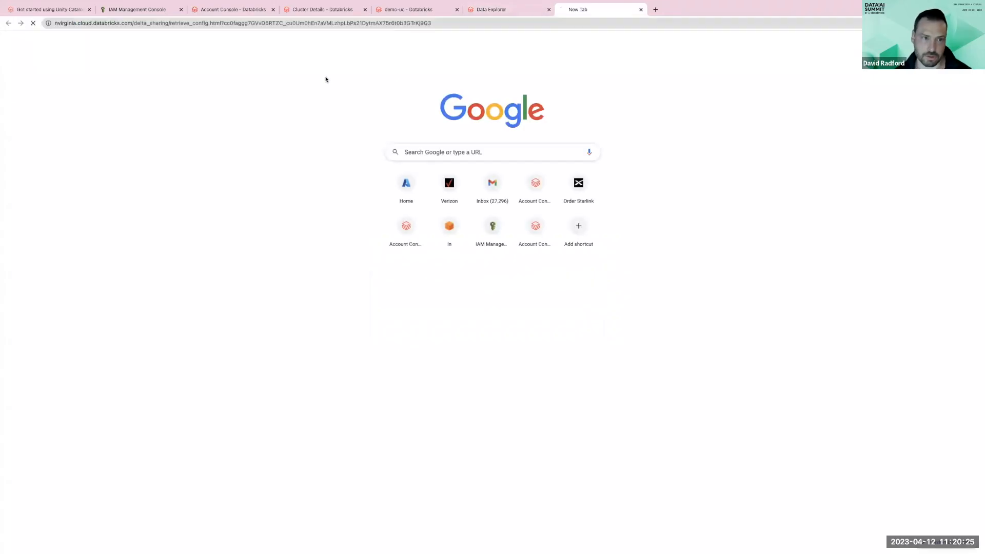
{"action": "left_click", "coordinate": [476, 155]}
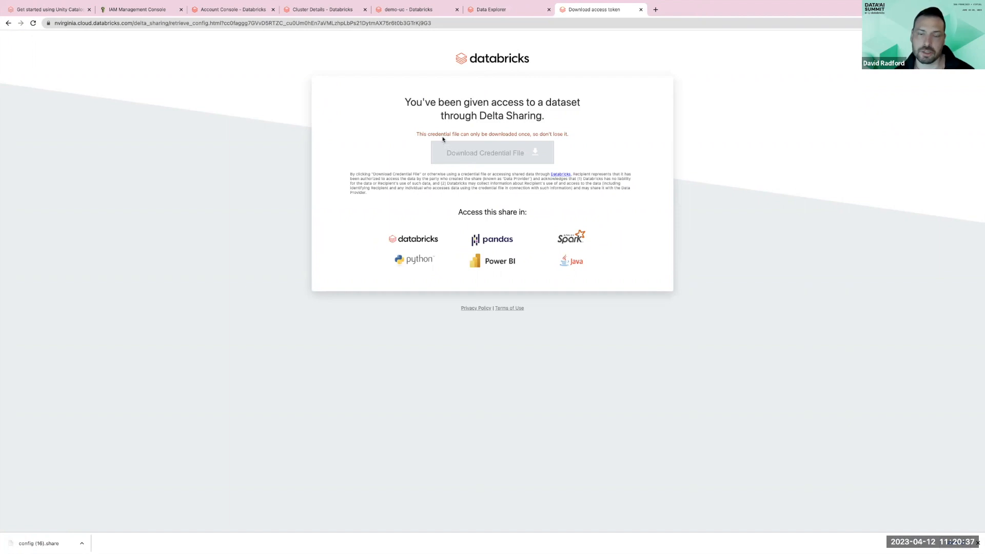
{"action": "left_click", "coordinate": [492, 17]}
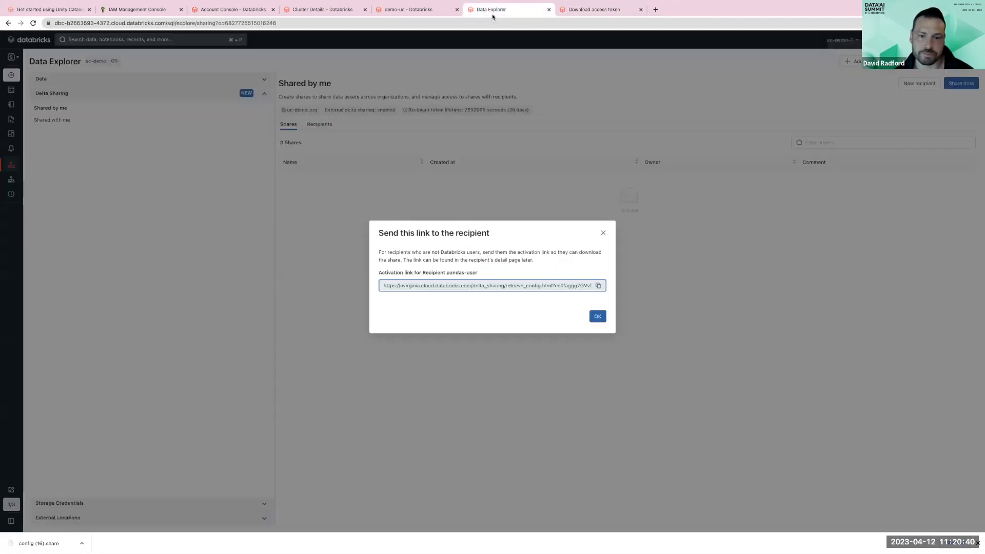
{"action": "left_click", "coordinate": [594, 312]}
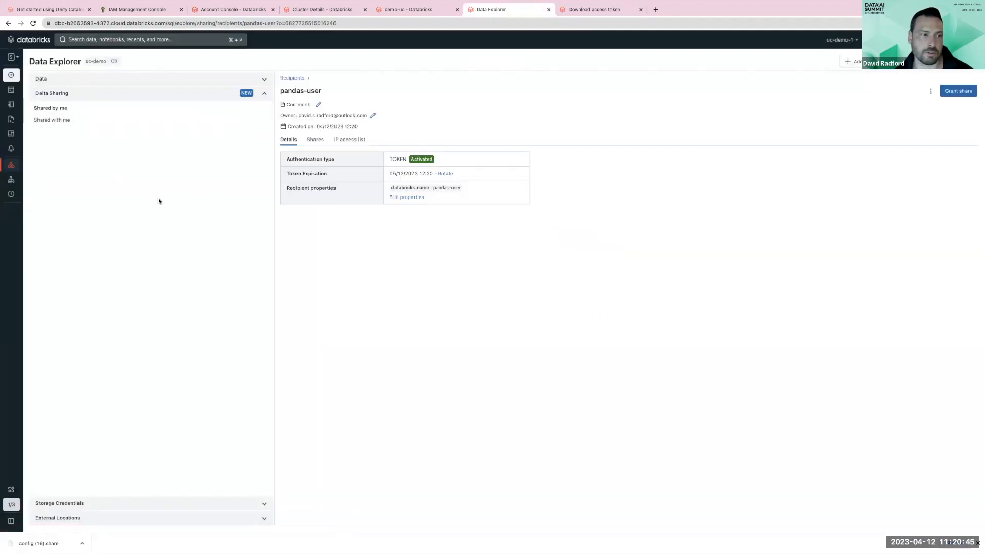
- Return to Shared by me and create a new share named pandas-user
{"action": "left_click", "coordinate": [60, 108]}
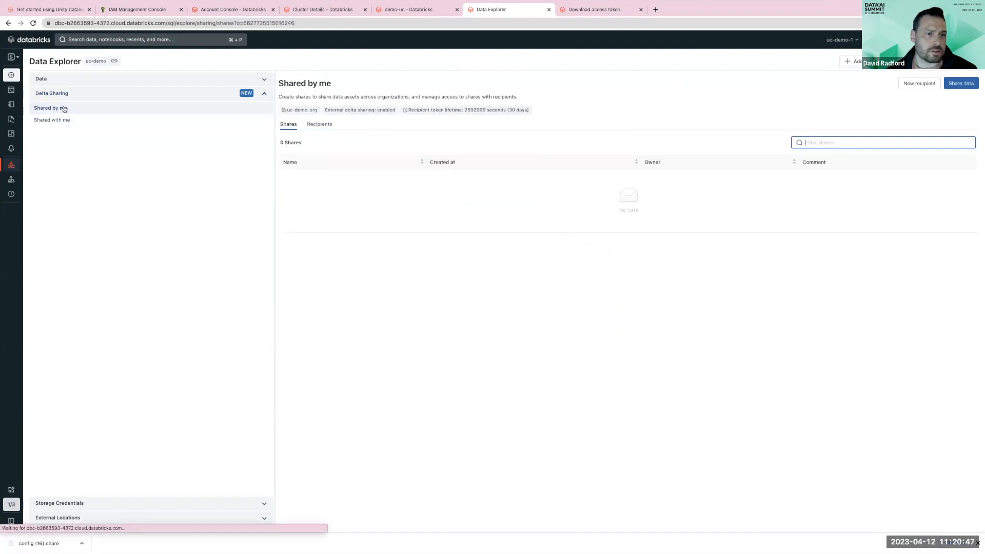
{"action": "left_click", "coordinate": [83, 99]}
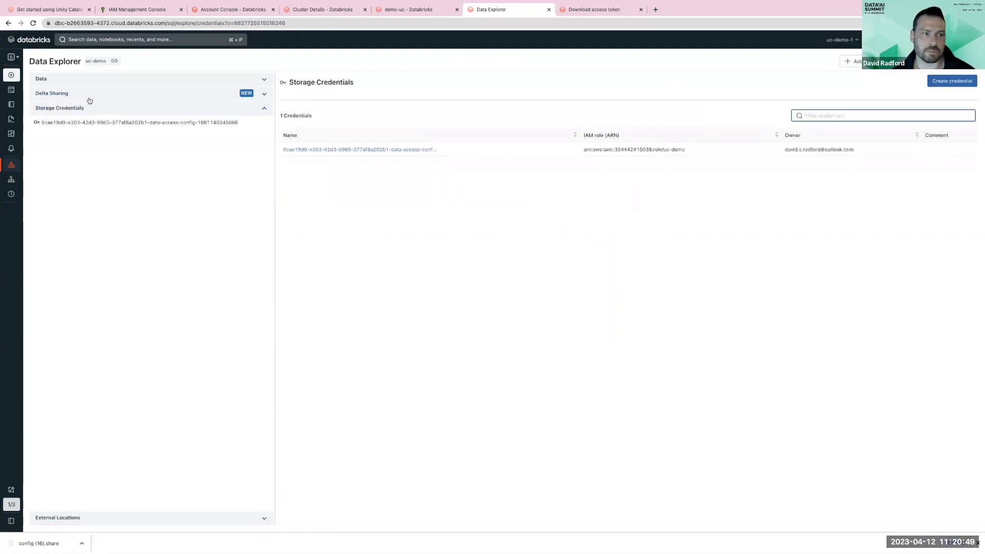
{"action": "left_click", "coordinate": [82, 99]}
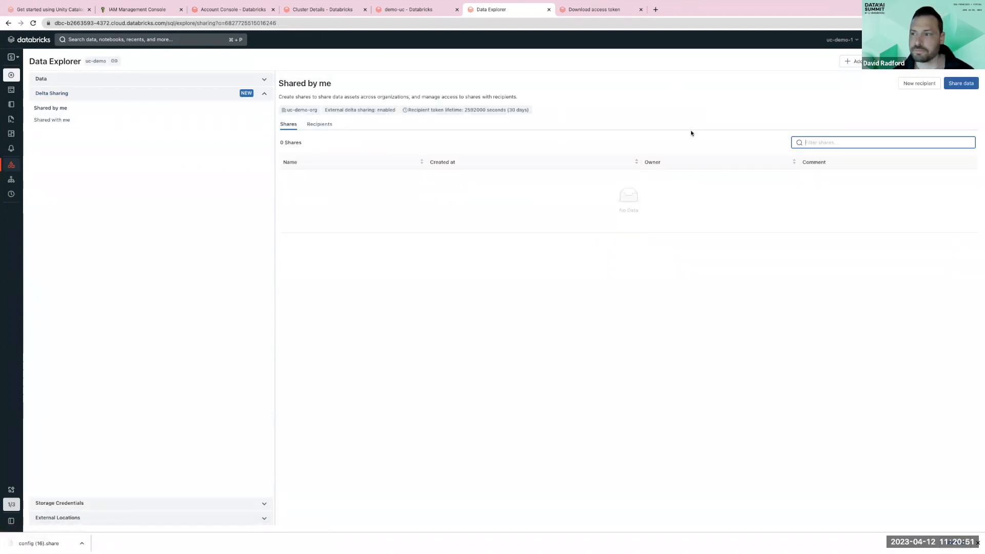
{"action": "left_click", "coordinate": [959, 87]}
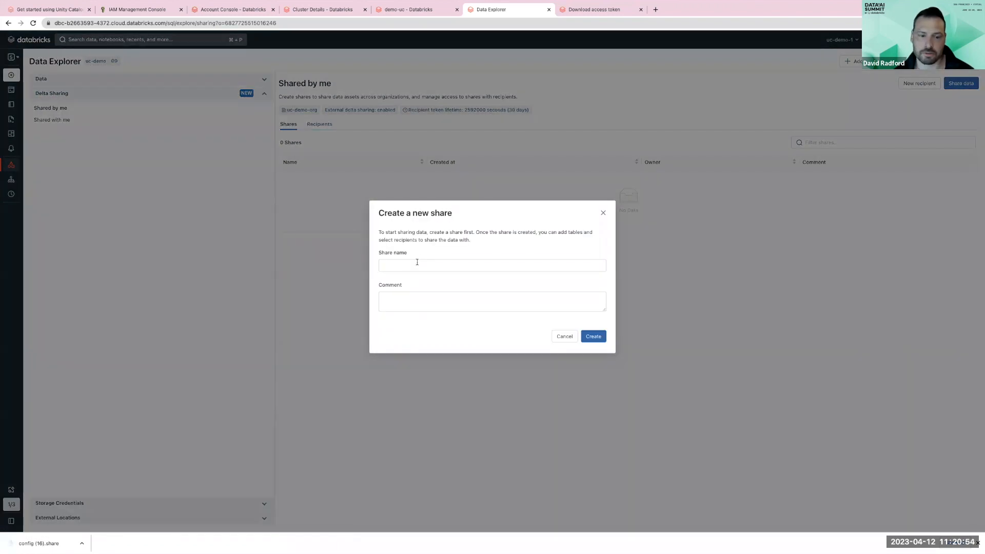
{"action": "left_click", "coordinate": [417, 262]}
{"action": "type", "text": "pandas-user"}
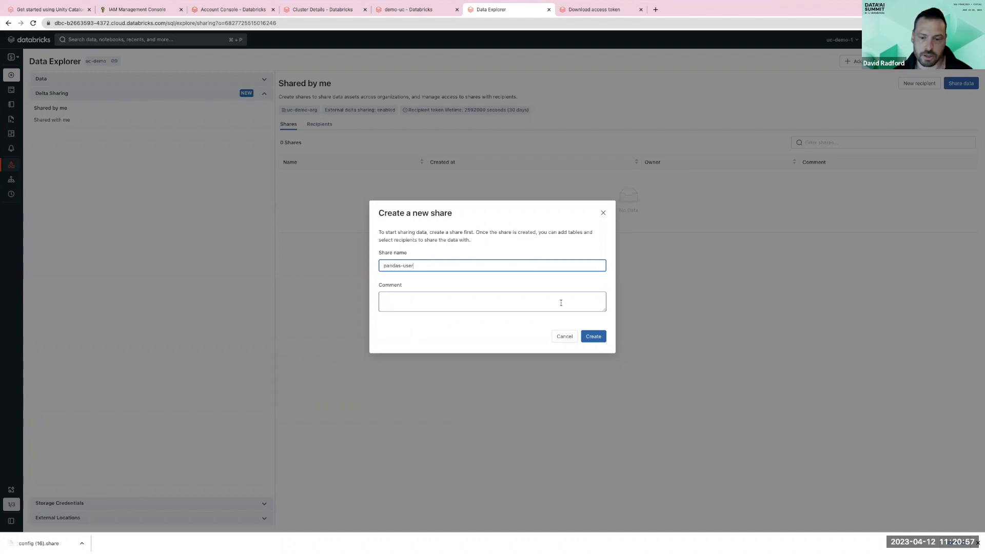
{"action": "left_click", "coordinate": [584, 335]}
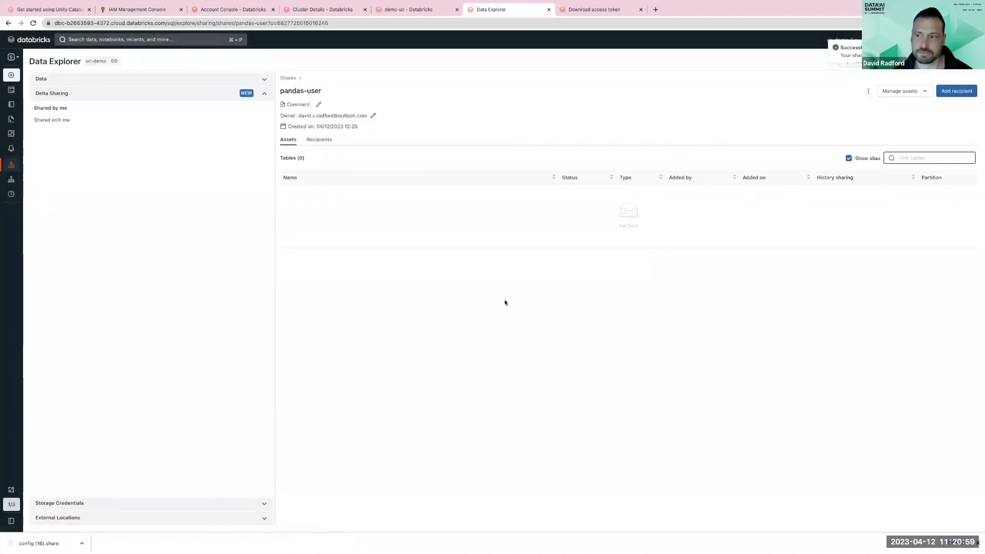
- Add the retail_gold table from uc_demo_catalog's schema_demo to the share and save
{"action": "left_click", "coordinate": [897, 92]}
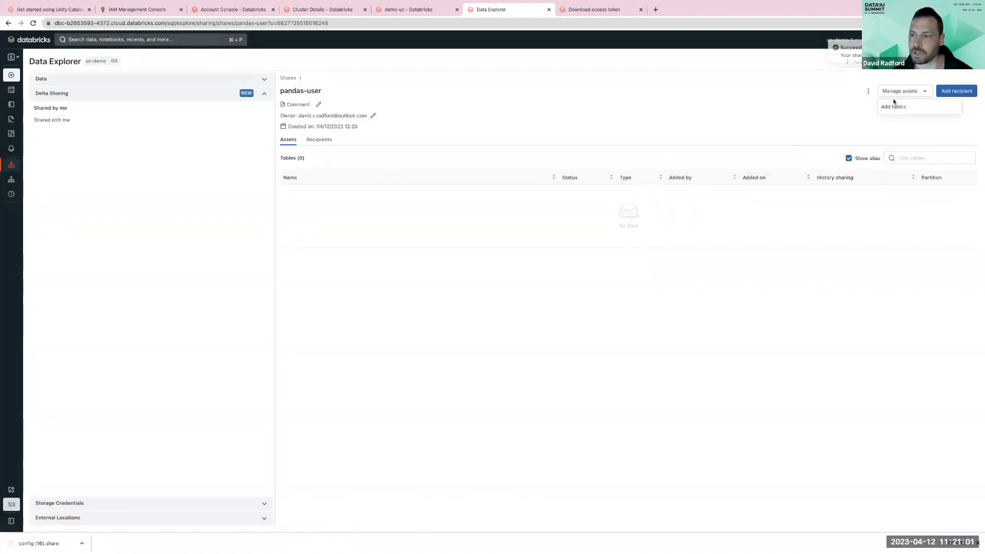
{"action": "left_click", "coordinate": [888, 106]}
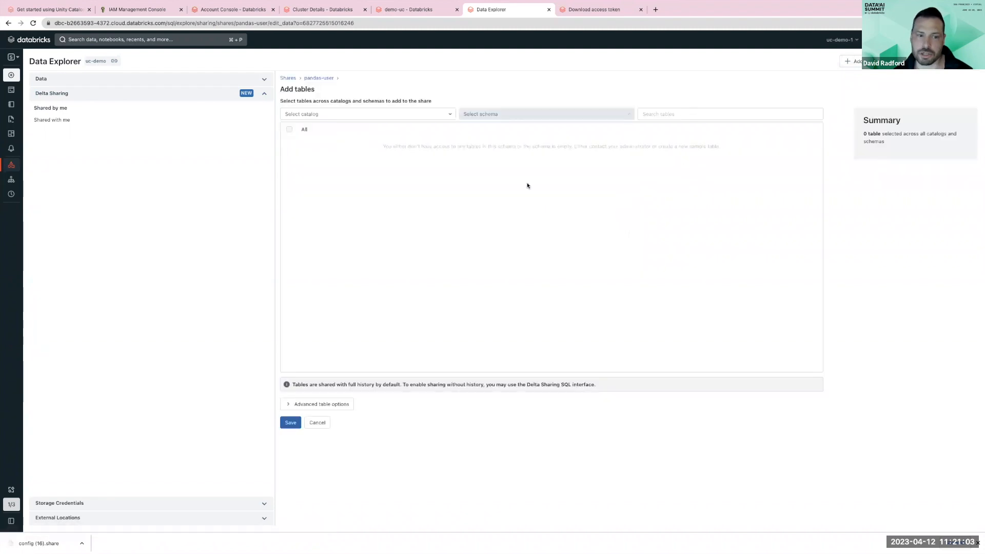
{"action": "left_click", "coordinate": [318, 114]}
{"action": "left_click", "coordinate": [313, 154]}
{"action": "left_click", "coordinate": [491, 114]}
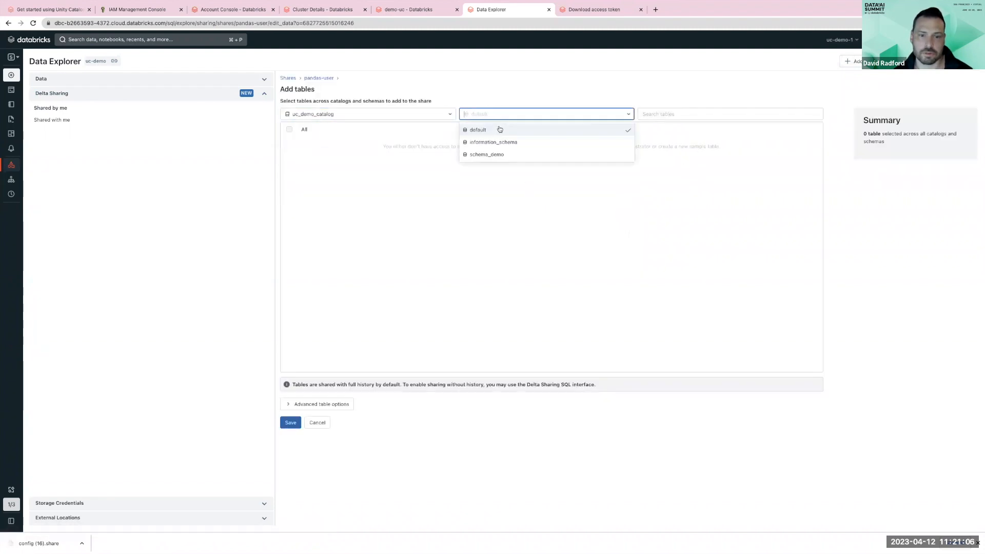
{"action": "left_click", "coordinate": [497, 154]}
{"action": "left_click", "coordinate": [289, 158]}
{"action": "left_click", "coordinate": [288, 422]}
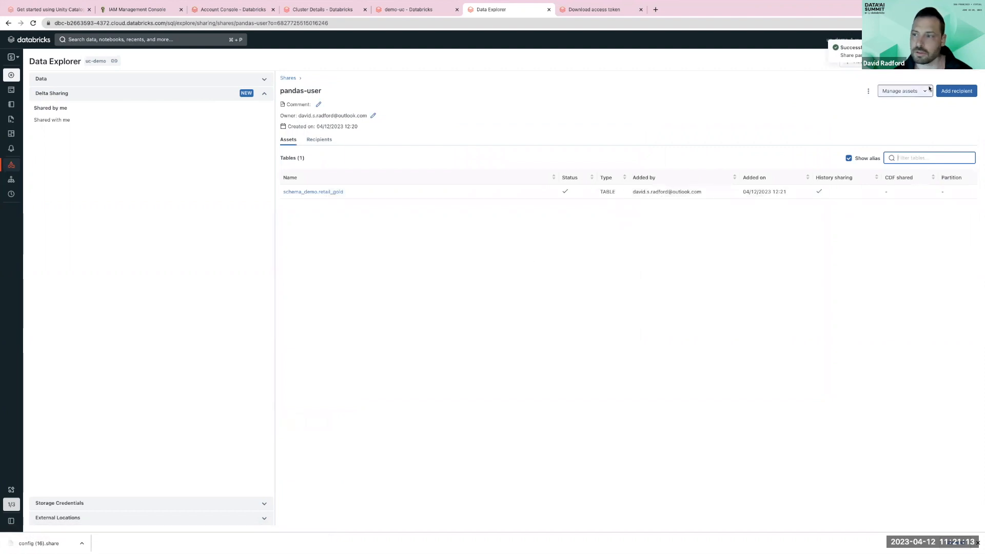
- Add the pandas-user recipient to the share
{"action": "left_click", "coordinate": [957, 91]}
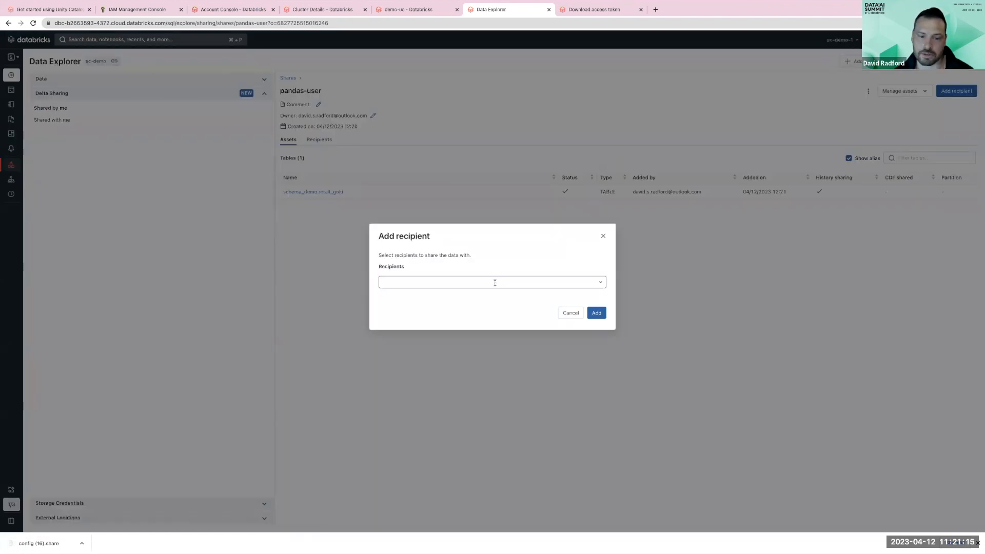
{"action": "left_click", "coordinate": [494, 283]}
{"action": "left_click", "coordinate": [422, 312]}
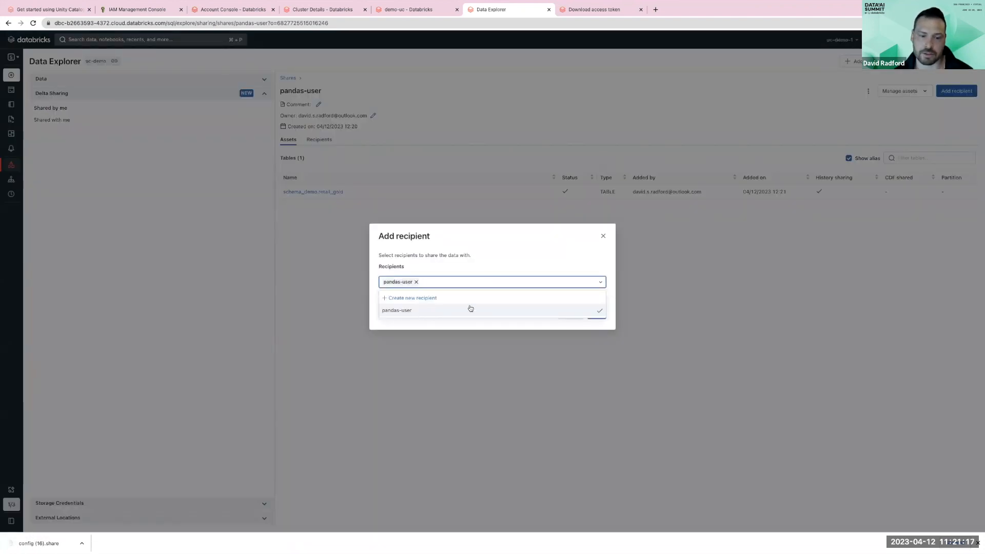
{"action": "left_click", "coordinate": [506, 254]}
{"action": "left_click", "coordinate": [597, 313]}
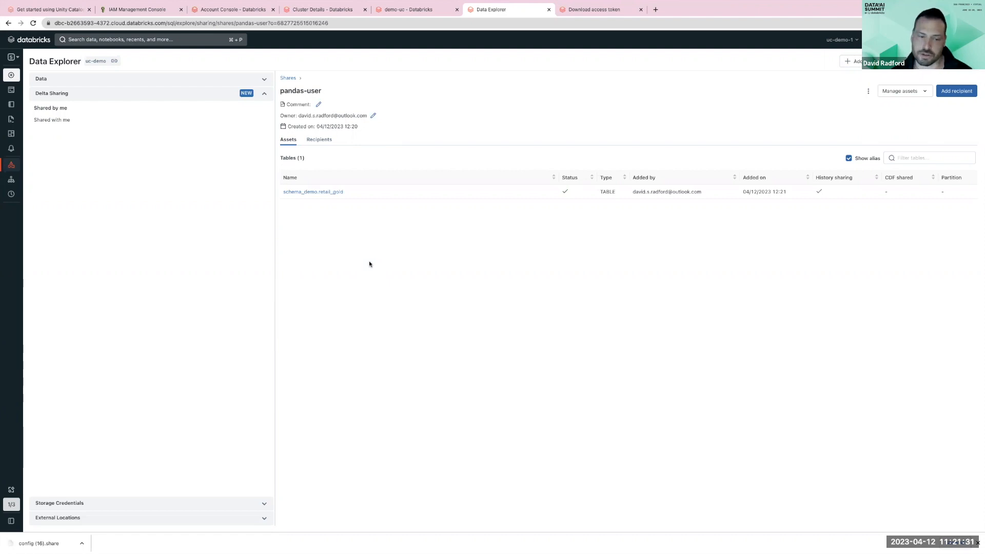
- Switch to the Python project and run main.py, which loads the shared table using the downloaded config (16).share profile
{"action": "key", "text": "ctrl+Right"}
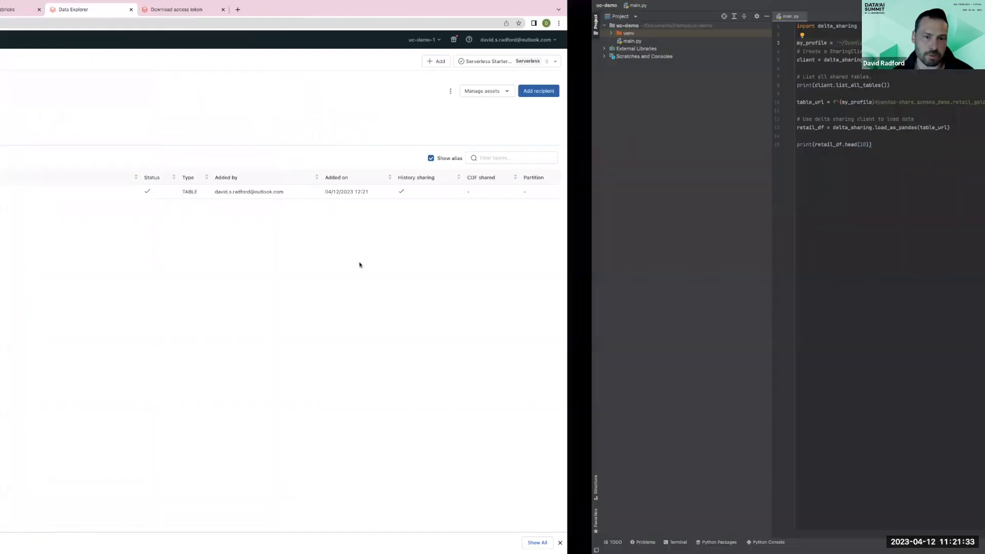
{"action": "left_click", "coordinate": [305, 175]}
{"action": "left_click", "coordinate": [313, 43]}
{"action": "key", "text": "BackSpace"}
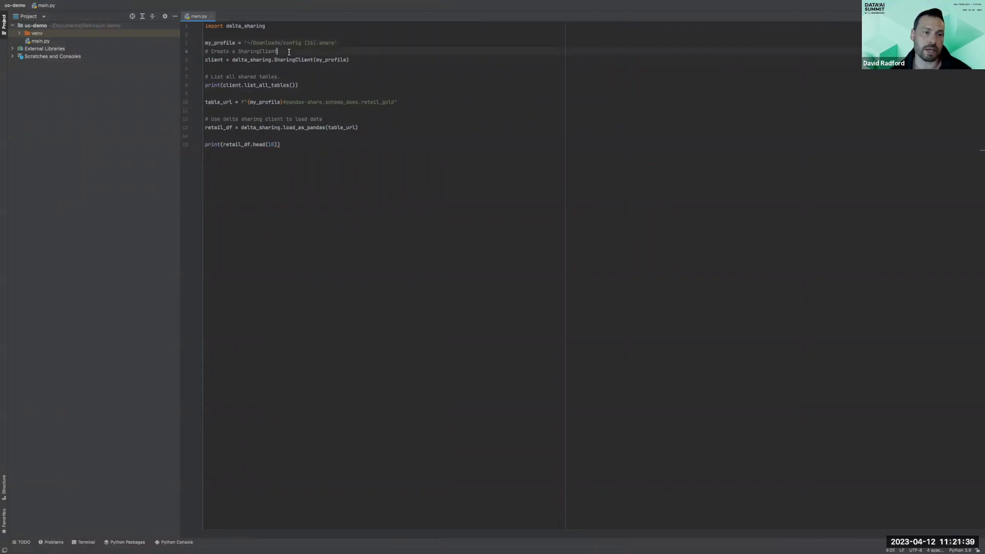
{"action": "double_click", "coordinate": [255, 28]}
{"action": "left_click", "coordinate": [311, 112]}
{"action": "left_click", "coordinate": [922, 5]}
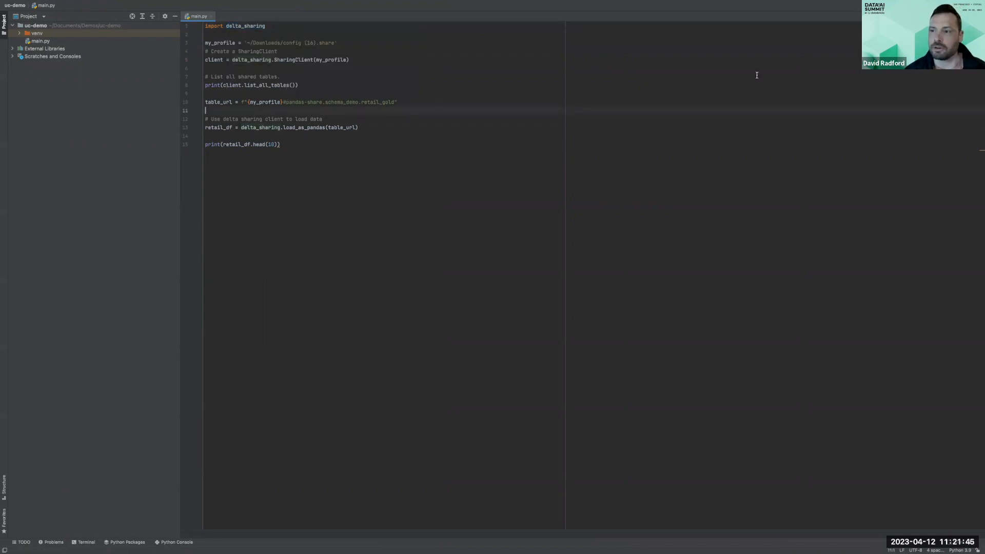
- Examine the script's client and table URL lines and the run output's listed shared tables
{"action": "double_click", "coordinate": [252, 59]}
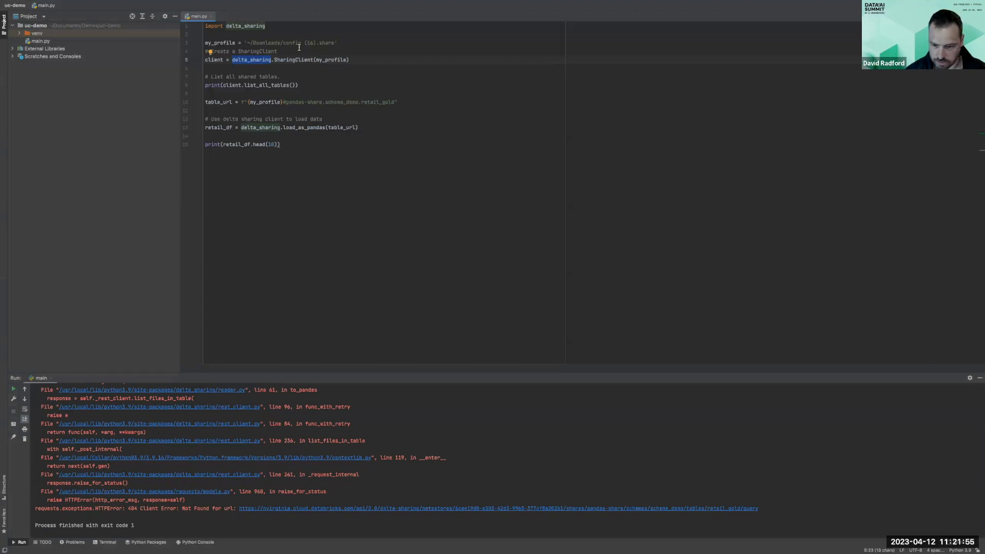
{"action": "left_click", "coordinate": [378, 102]}
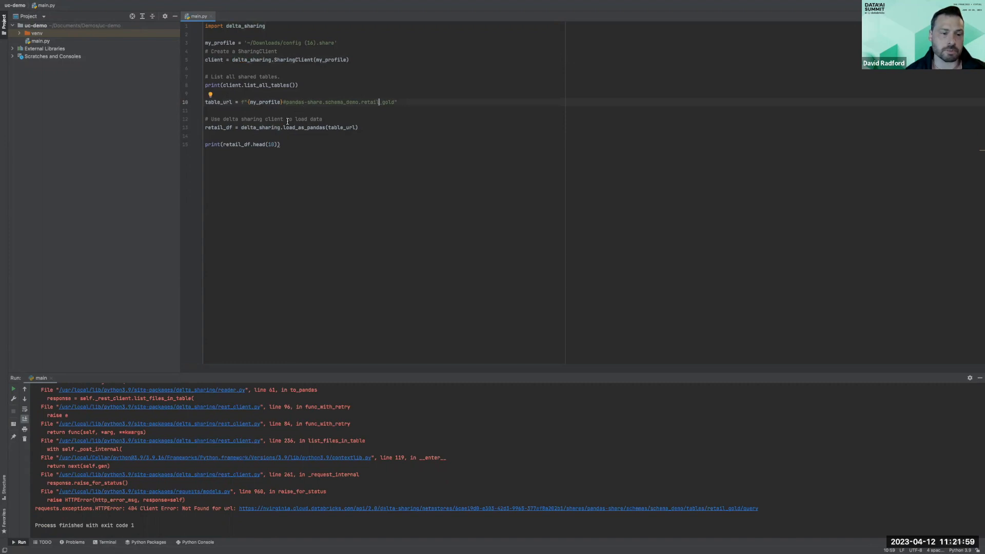
{"action": "double_click", "coordinate": [251, 61]}
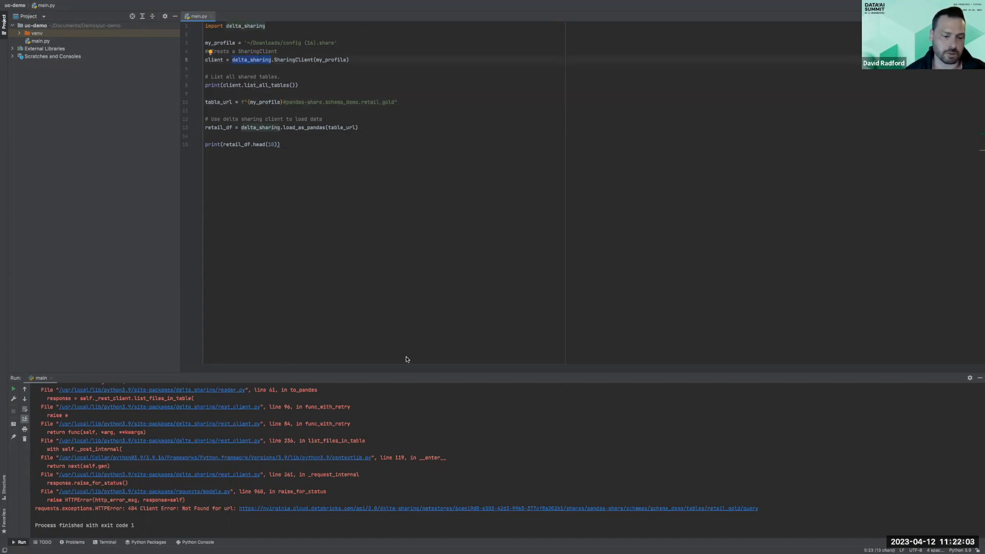
{"action": "scroll", "coordinate": [474, 405], "scroll_direction": "up", "scroll_amount": 3}
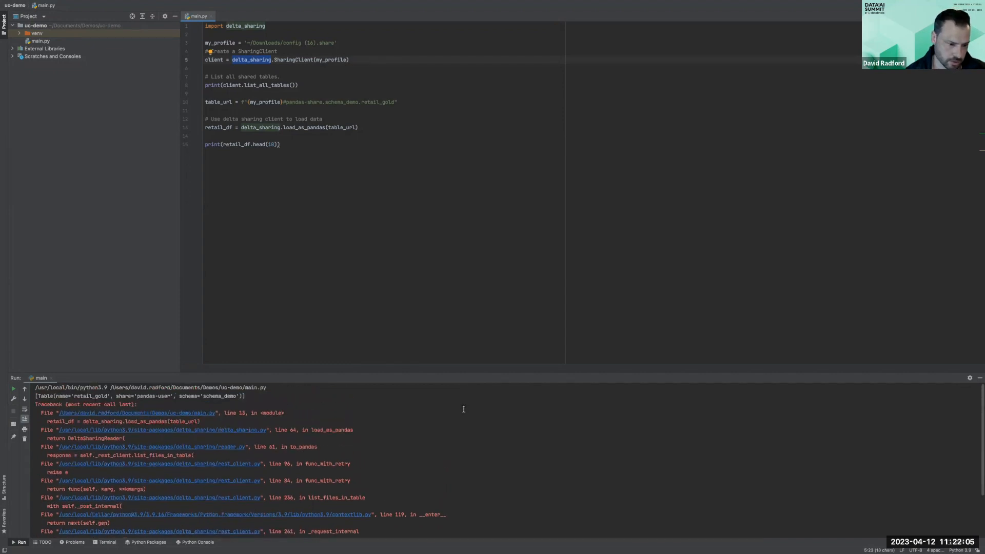
{"action": "double_click", "coordinate": [85, 397]}
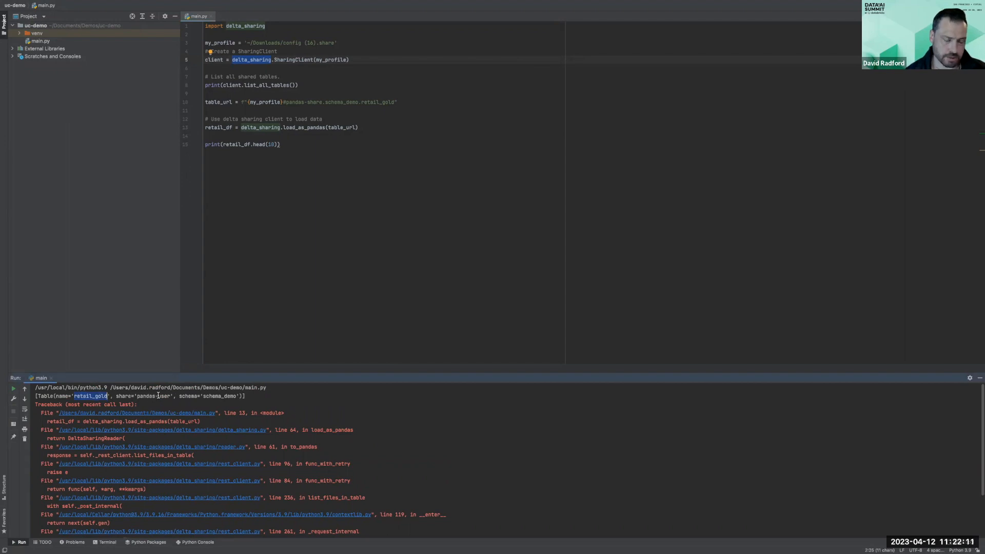
- Open the Shared by me list of shares in Data Explorer
{"action": "key", "text": "ctrl+Left"}
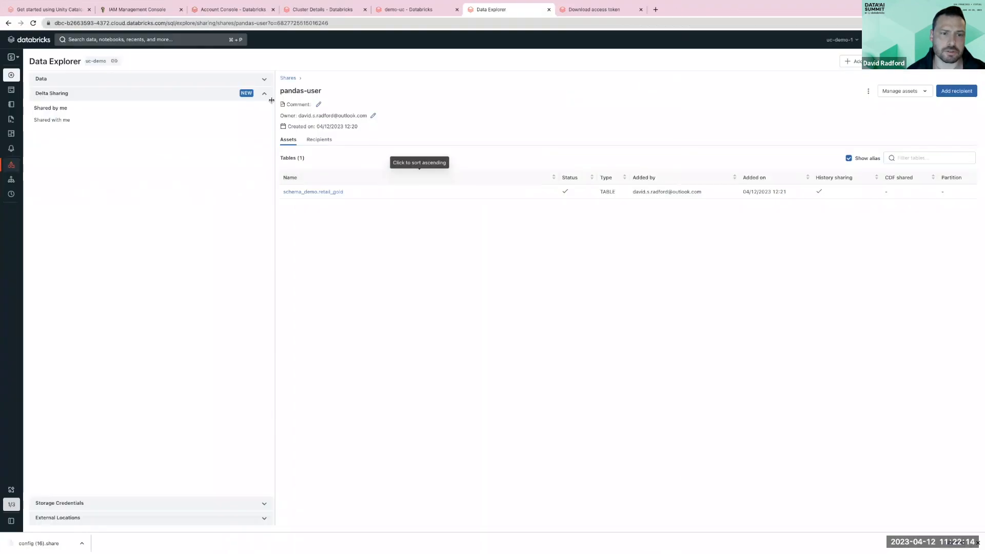
{"action": "left_click", "coordinate": [51, 108]}
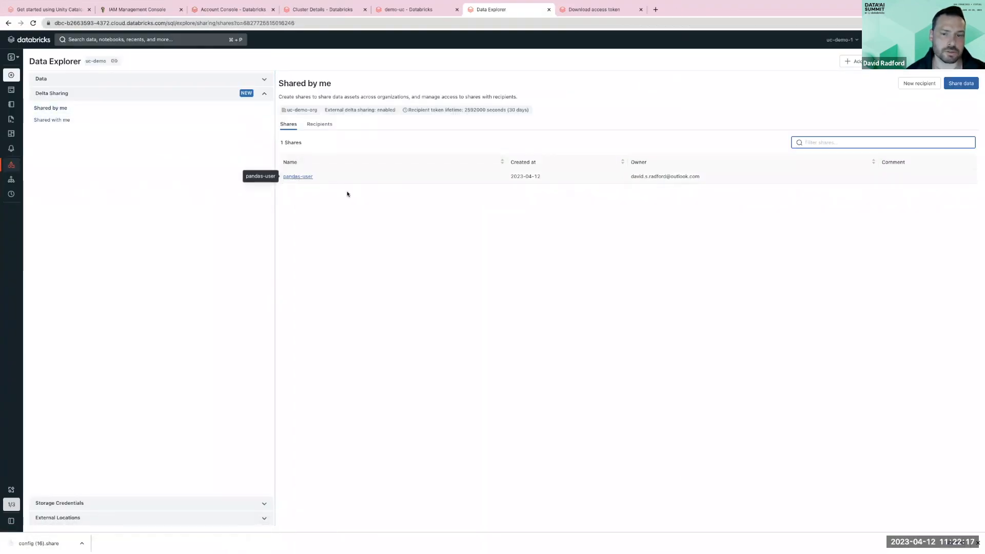
{"action": "key", "text": "ctrl+Right"}
- Examine the script's load_as_pandas call on table_url and the retail_df.head(10) print line
{"action": "left_click", "coordinate": [236, 119]}
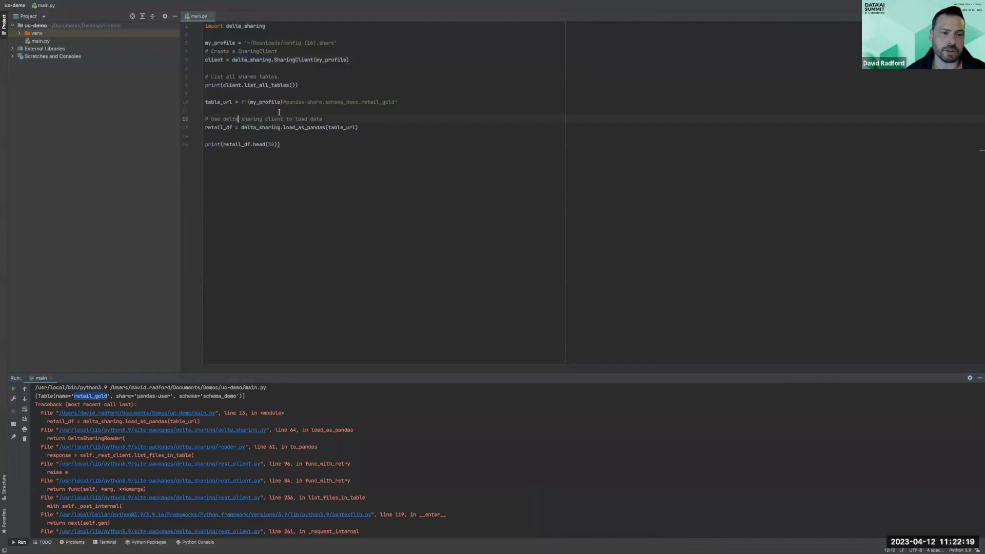
{"action": "left_click", "coordinate": [299, 127]}
{"action": "double_click", "coordinate": [336, 127]}
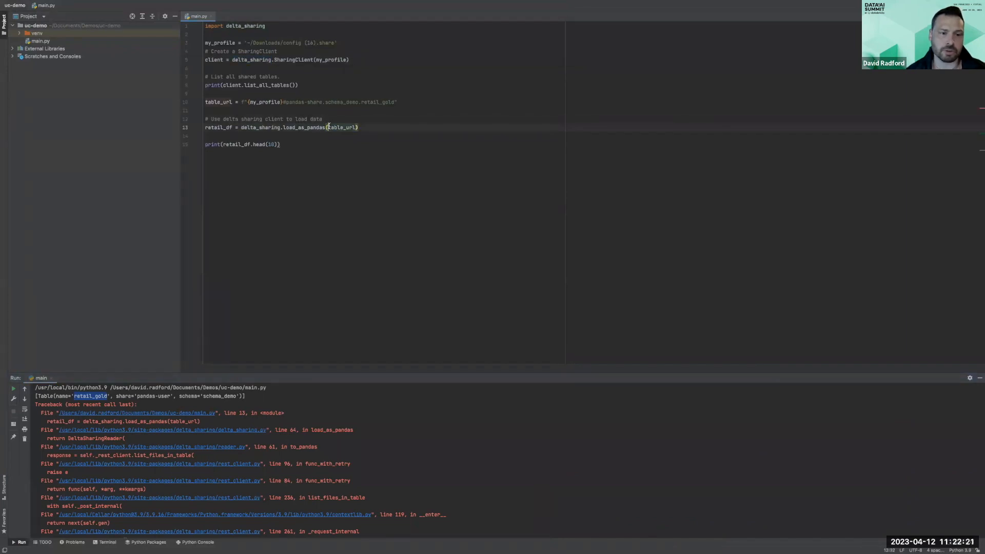
{"action": "double_click", "coordinate": [224, 127]}
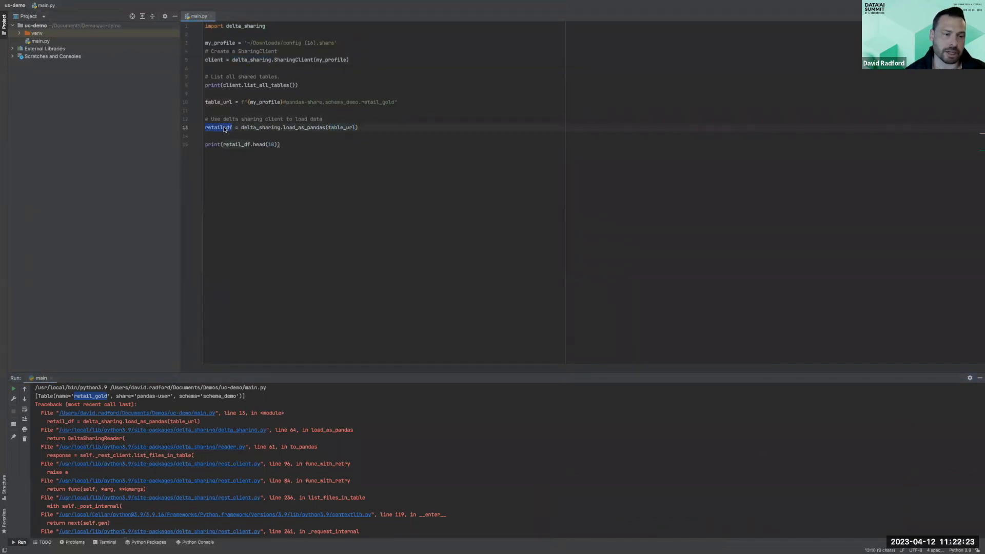
{"action": "left_click", "coordinate": [252, 145]}
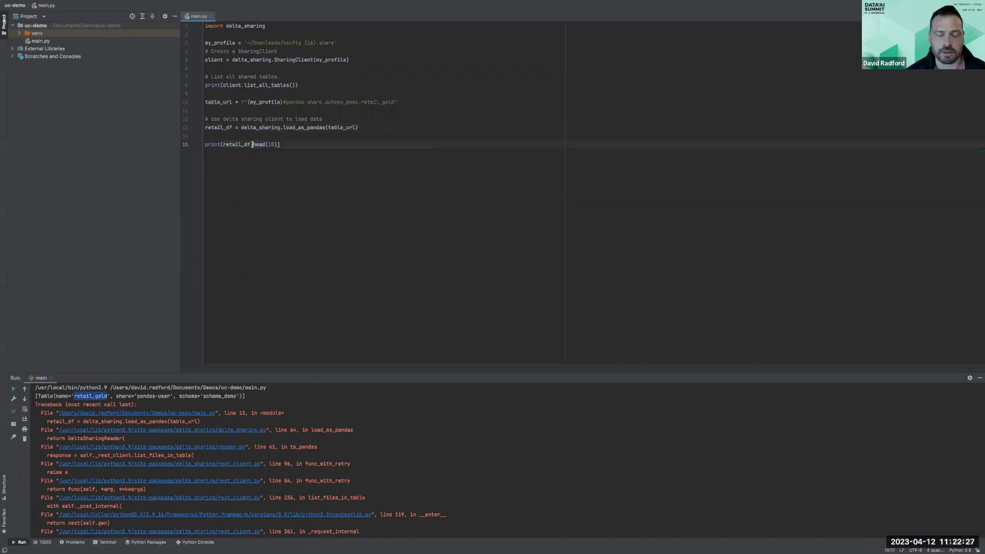
{"action": "mouse_move", "coordinate": [252, 144]}
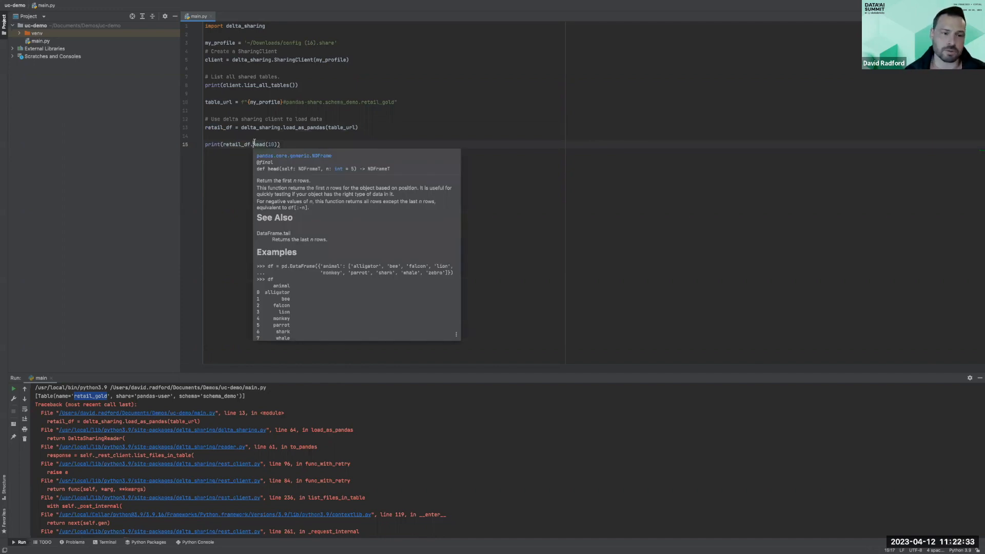
{"action": "left_click", "coordinate": [253, 145]}
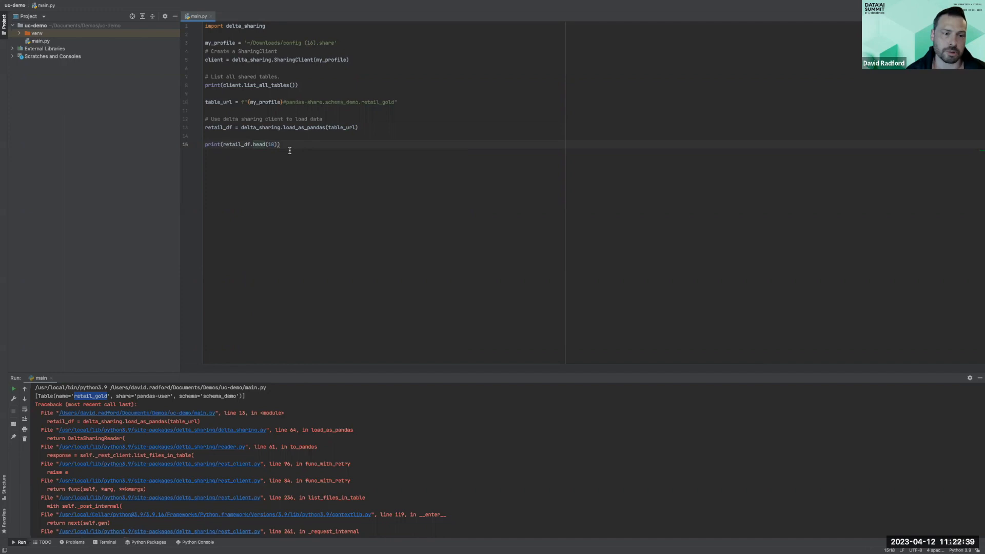
- Search the Databricks workspace for stockcode, review the matching tables and notebook, and close the search
{"action": "key", "text": "ctrl+Left"}
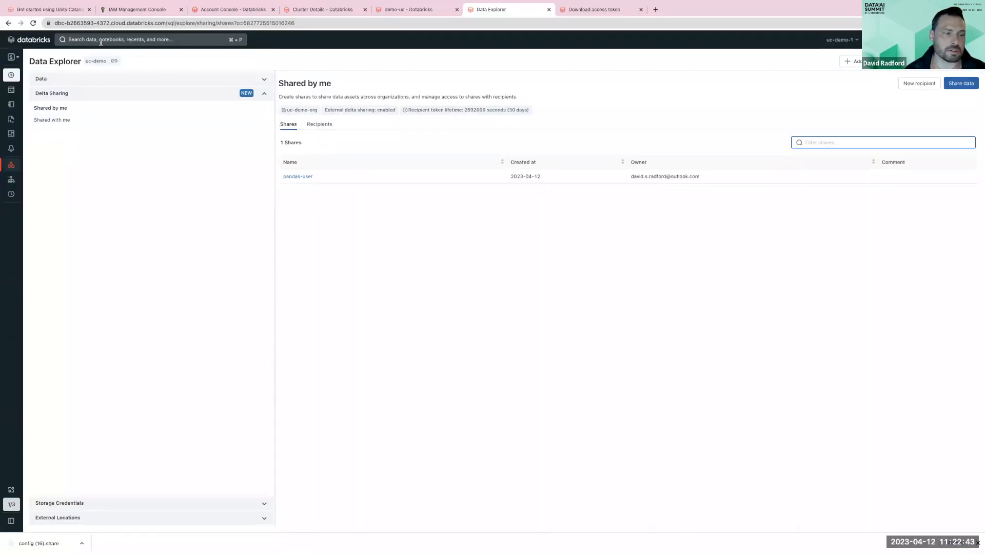
{"action": "left_click", "coordinate": [82, 39]}
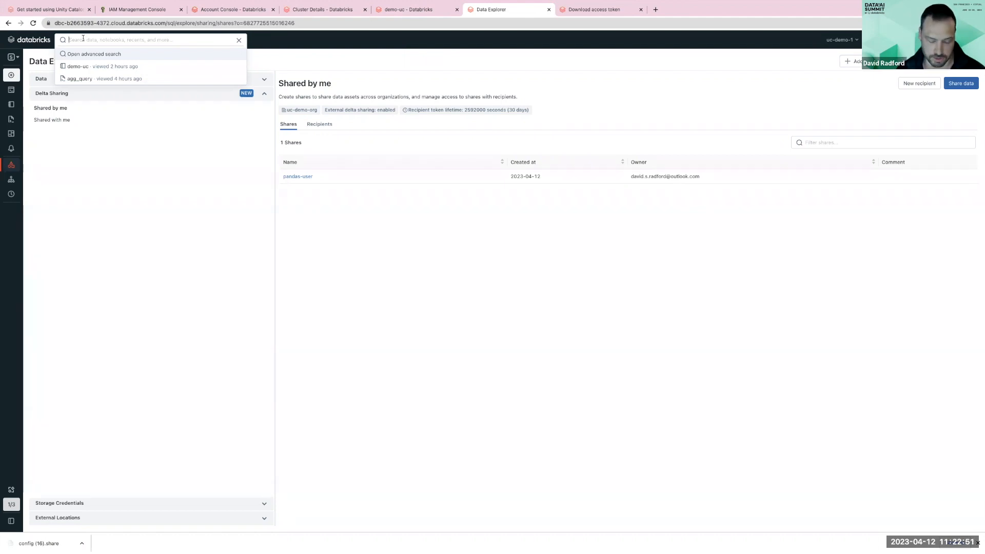
{"action": "type", "text": "stoc"}
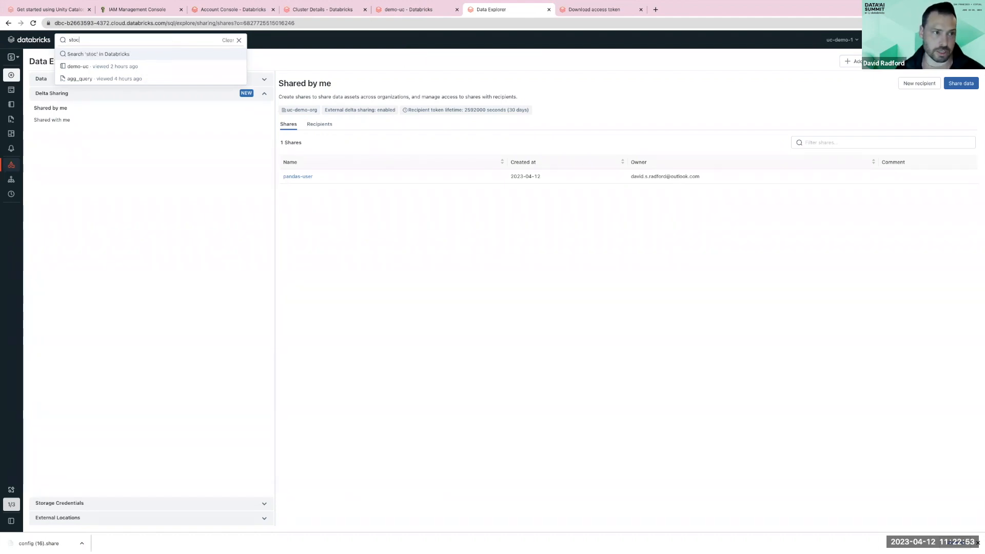
{"action": "type", "text": "kcode"}
{"action": "key", "text": "Return"}
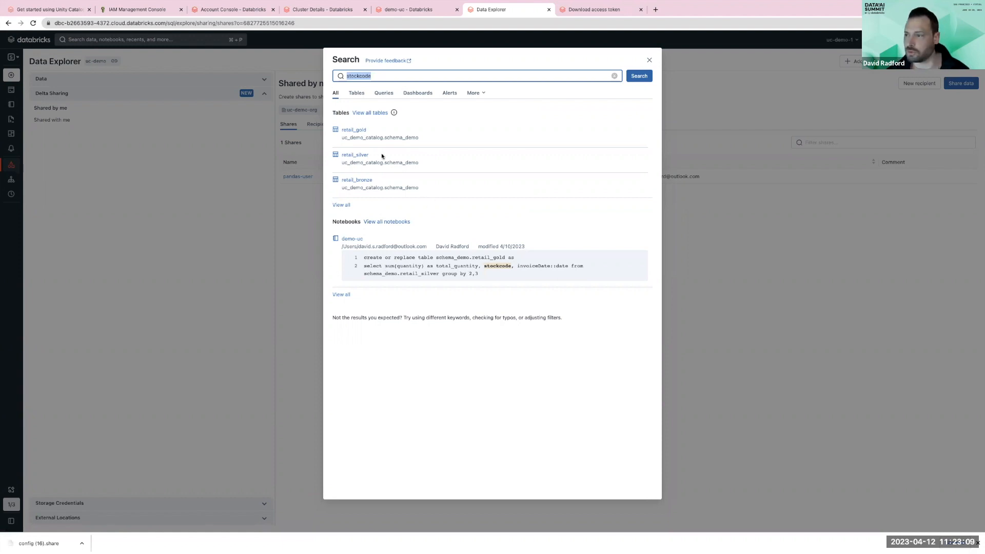
{"action": "left_click", "coordinate": [647, 61]}
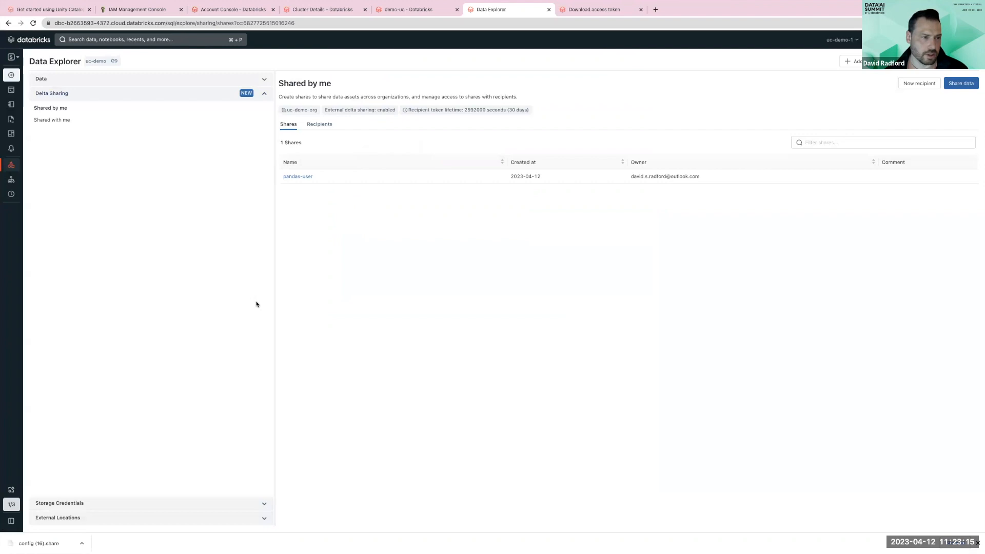